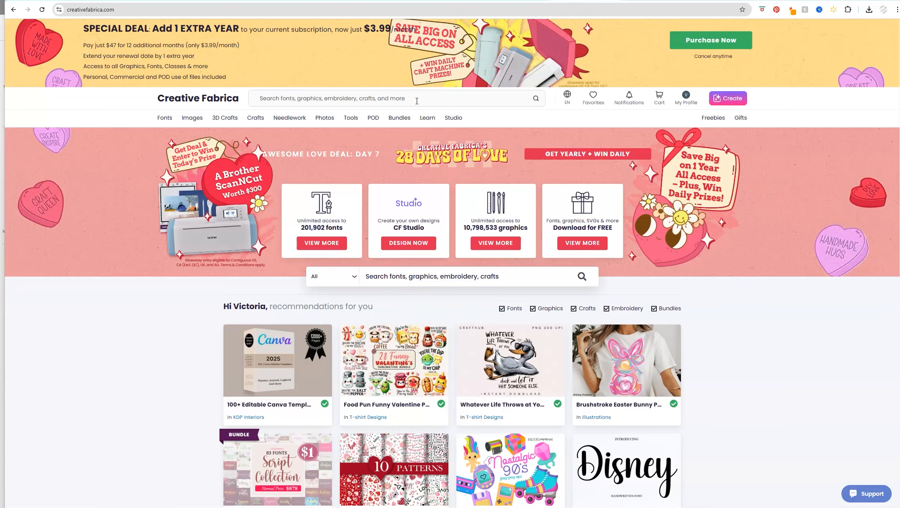
Step: Search Creative Fabrica for "seamless patterns" and "rainbow animal print", and browse the available designs
click(417, 101)
text(seamless patterns)
key(Return)
text(rainbow animal print)
key(Return)
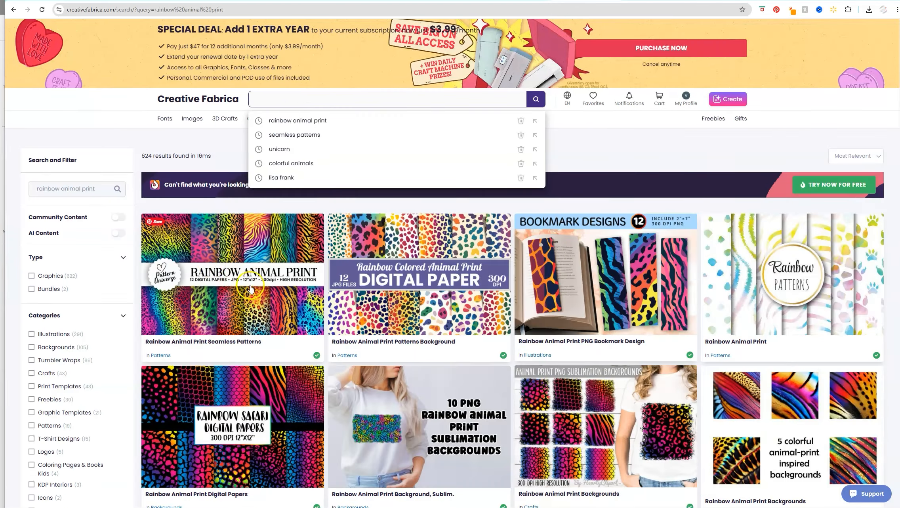
click(14, 9)
scroll(222, 253, down, 9)
scroll(222, 254, up, 9)
Step: Search for "alice in wonderland patterns" and download the Alice in Wonderland Patterns Pack
click(279, 99)
text(alice in wonderland patterns)
key(Return)
scroll(388, 357, down, 2)
click(392, 413)
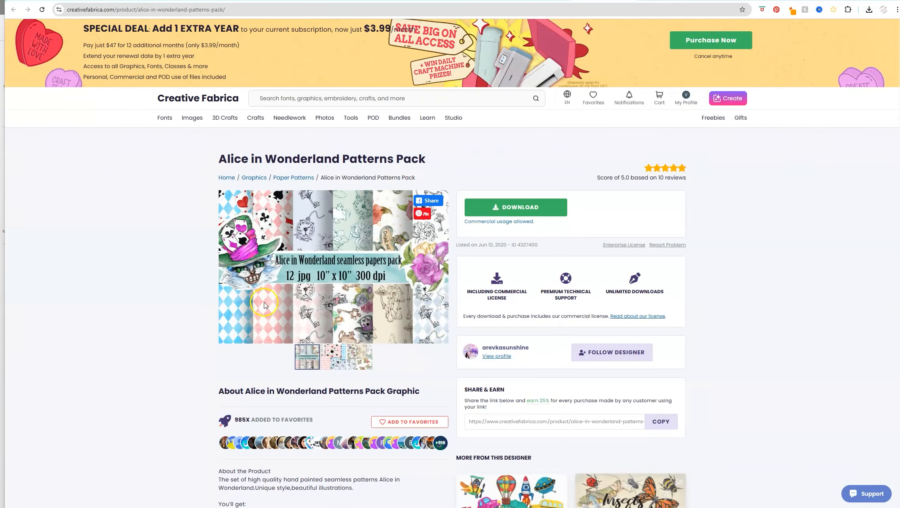
click(526, 208)
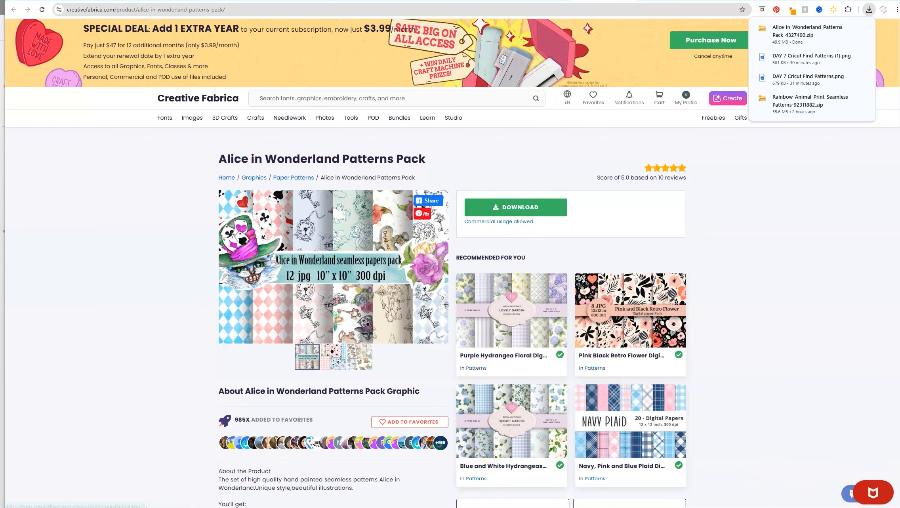
Step: Extract Alice-in-Wonderland-Patterns-Pack-4327400.zip into its own folder in Downloads and display the extracted patterns as large thumbnails
mouse_move(545, 507)
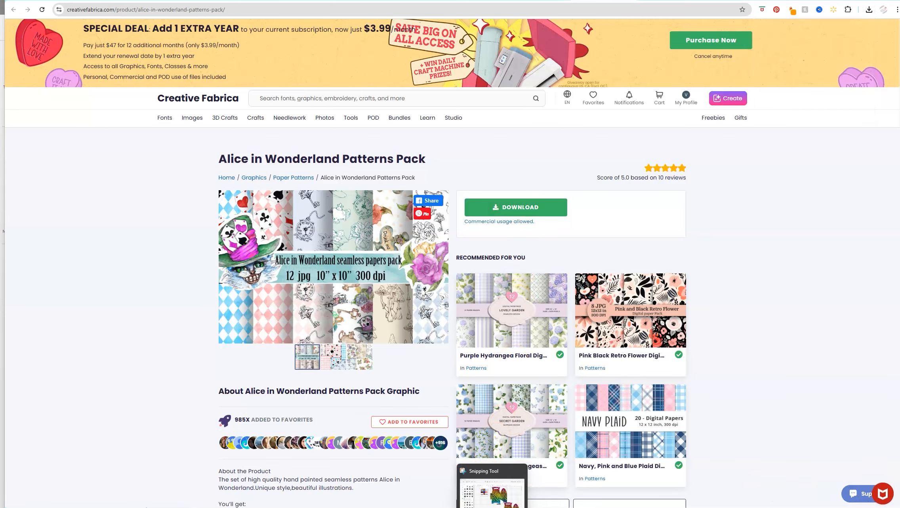
mouse_move(458, 507)
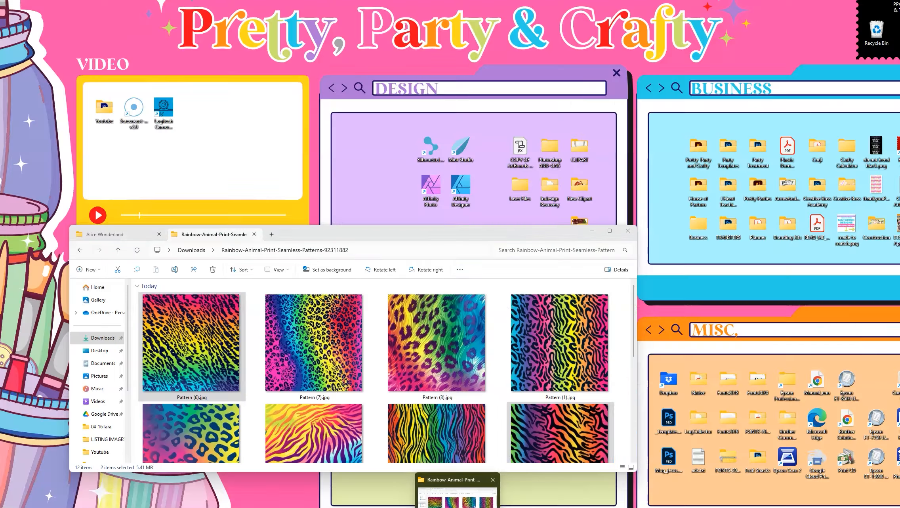
click(457, 497)
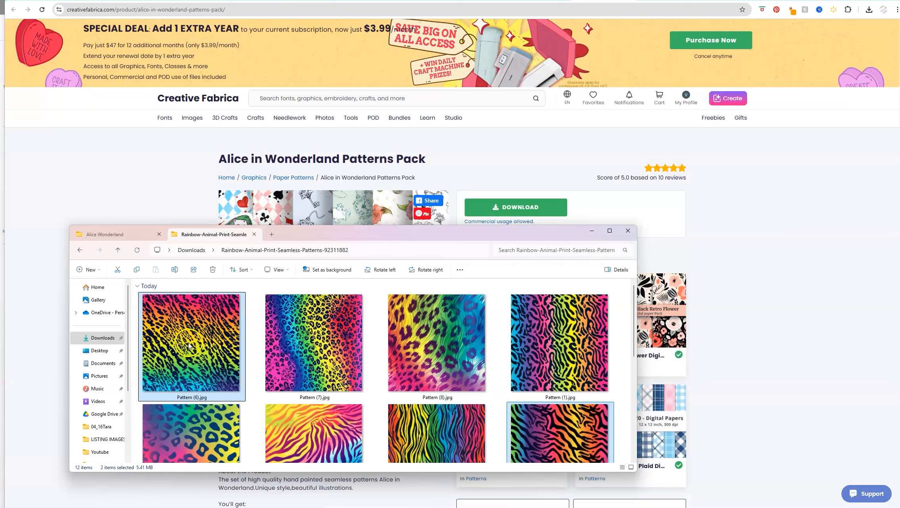
click(101, 340)
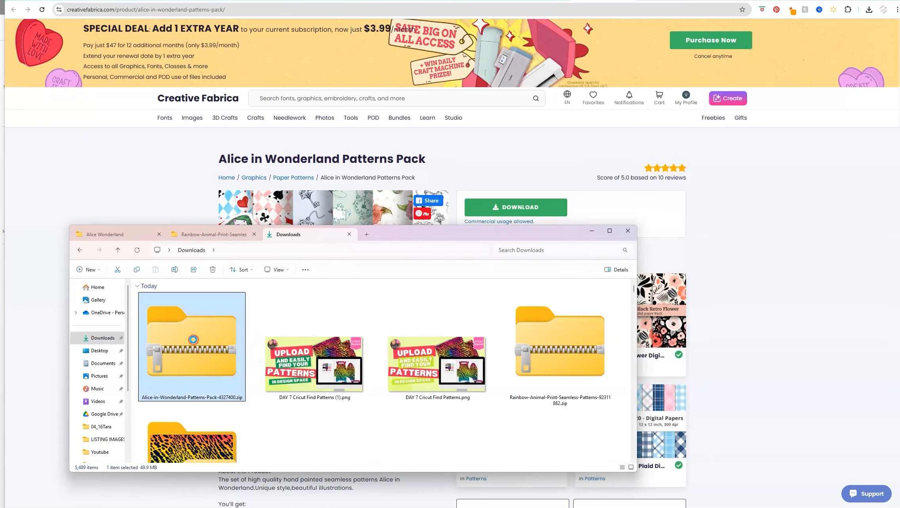
right_click(194, 342)
click(231, 229)
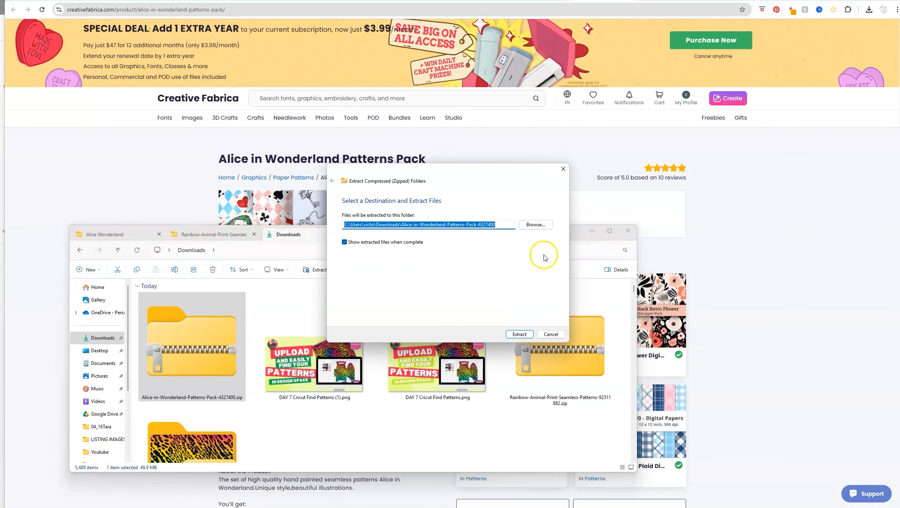
click(520, 334)
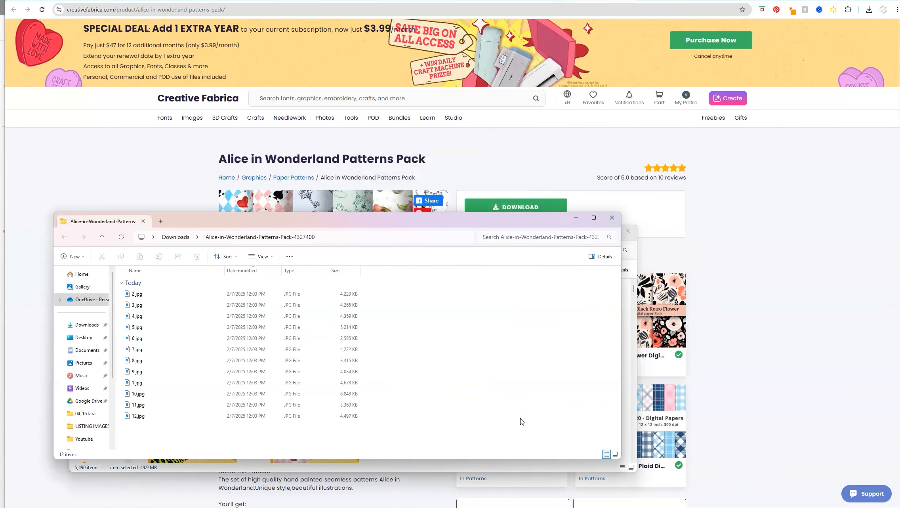
click(268, 258)
click(271, 275)
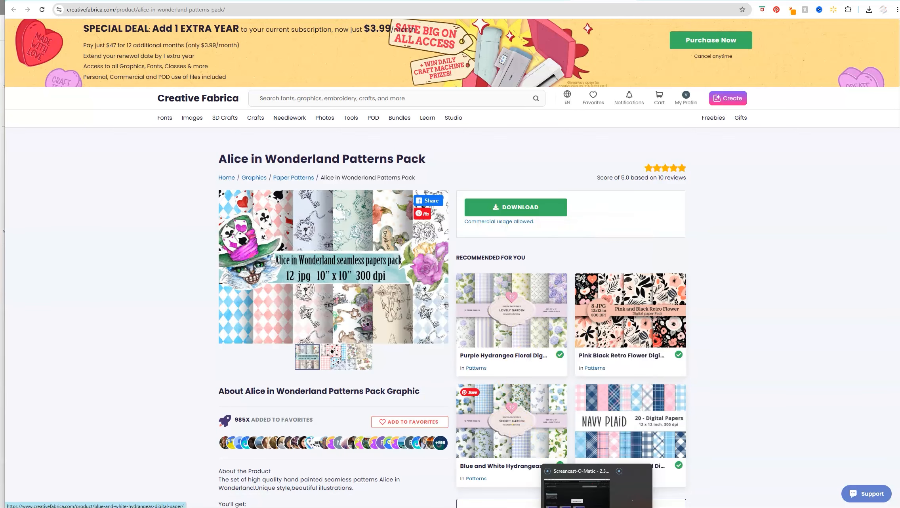
Step: Switch to Cricut Design Space and start a pattern fill upload
click(577, 495)
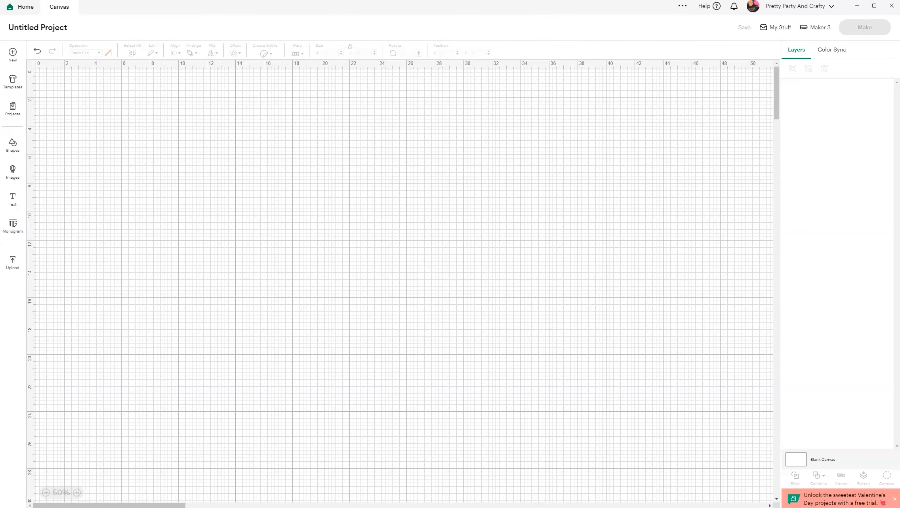
click(17, 265)
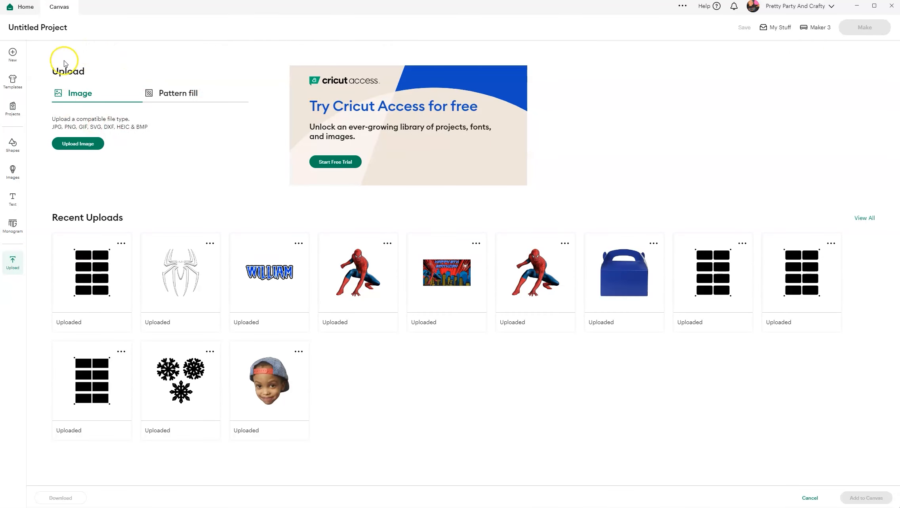
click(180, 95)
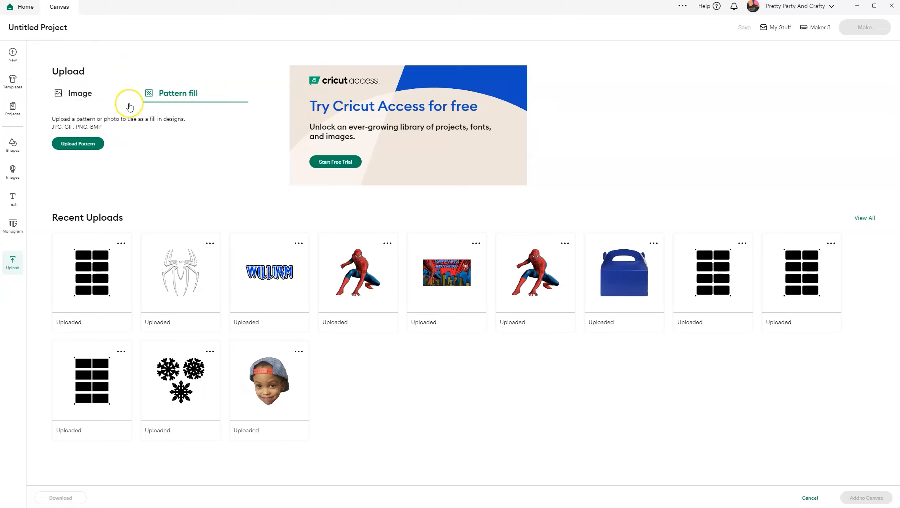
click(93, 143)
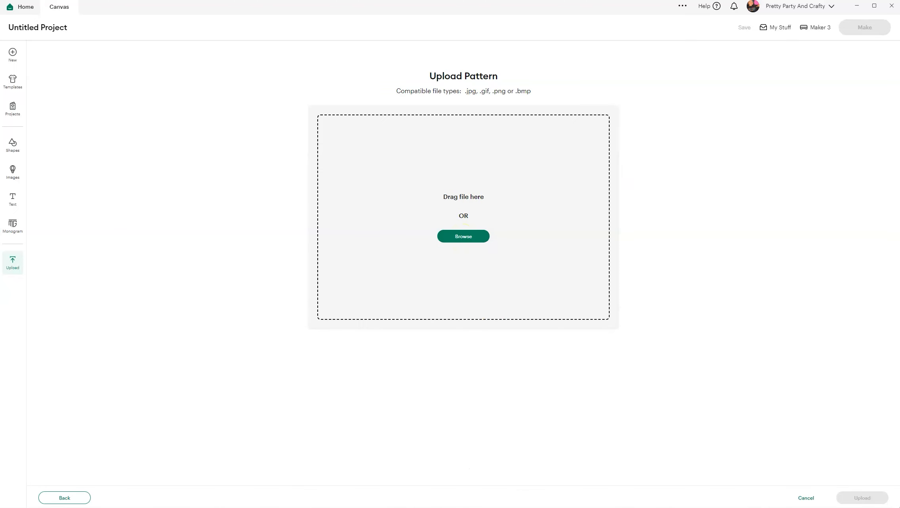
Step: Load Pattern (12).jpg from the Rainbow-Animal-Print-Seamless-Patterns folder as the pattern to upload
mouse_move(455, 506)
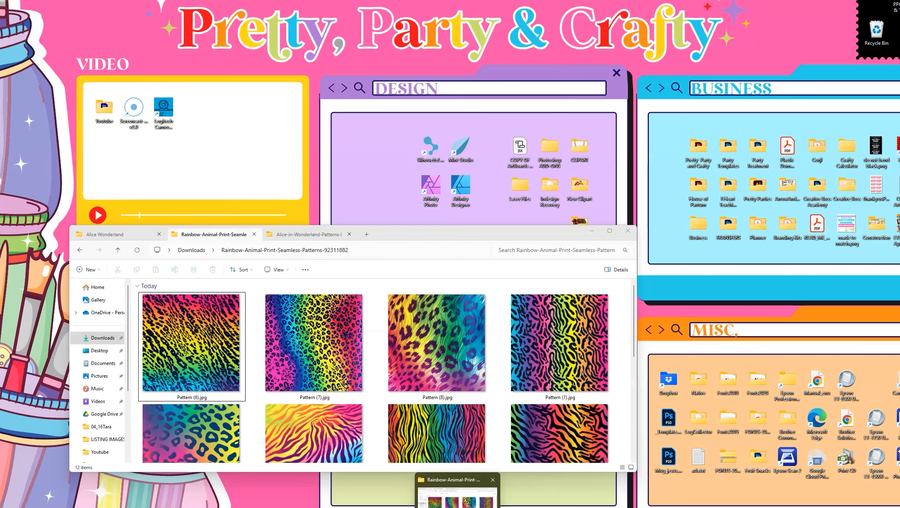
click(444, 504)
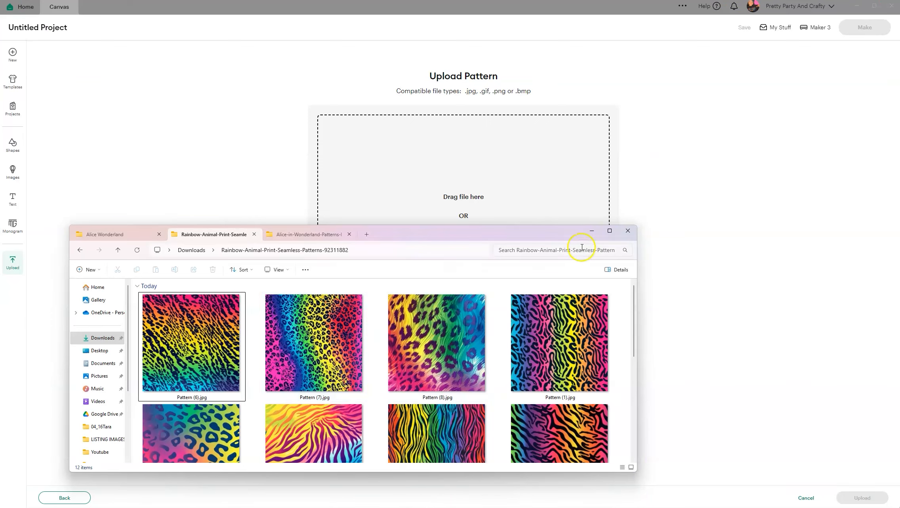
scroll(492, 423, down, 3)
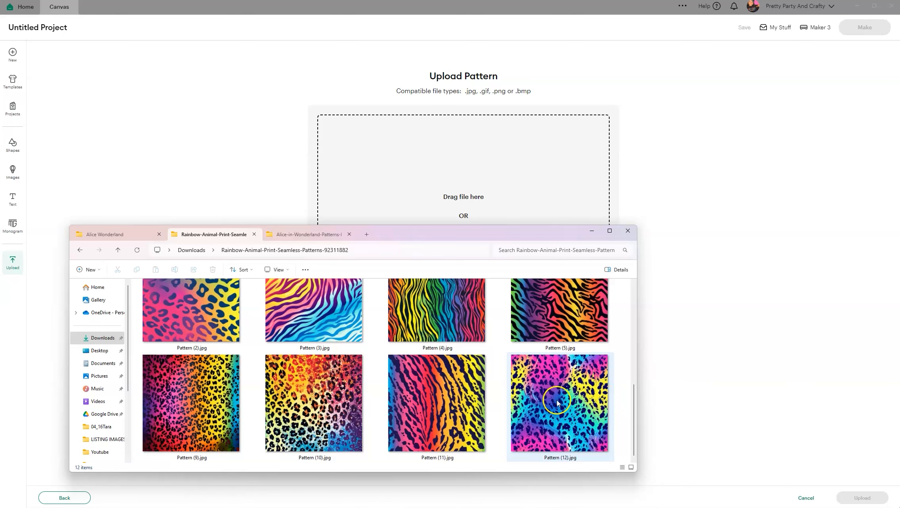
drag(548, 415, 544, 158)
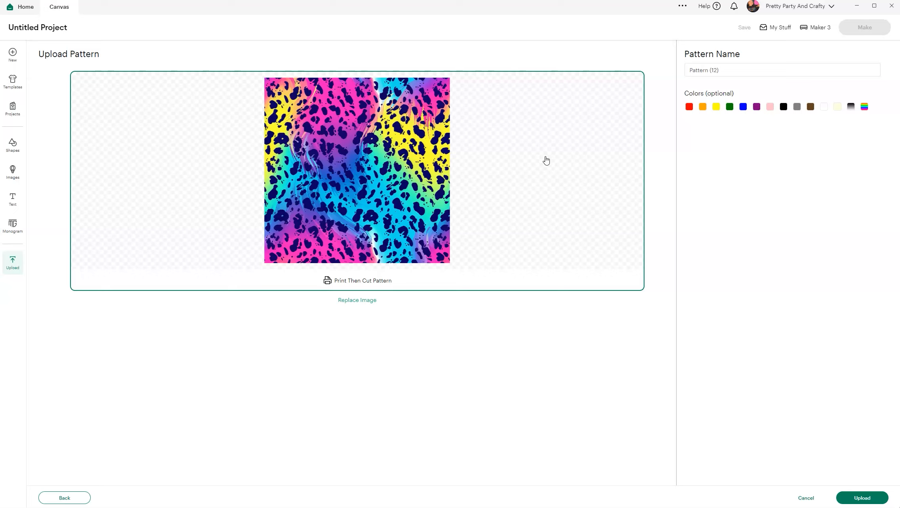
Step: Name the pattern "_Rainbow Animal Print 3", tag it with the rainbow color and upload it
click(715, 70)
triple_click(718, 71)
key(BackSpace)
click(865, 108)
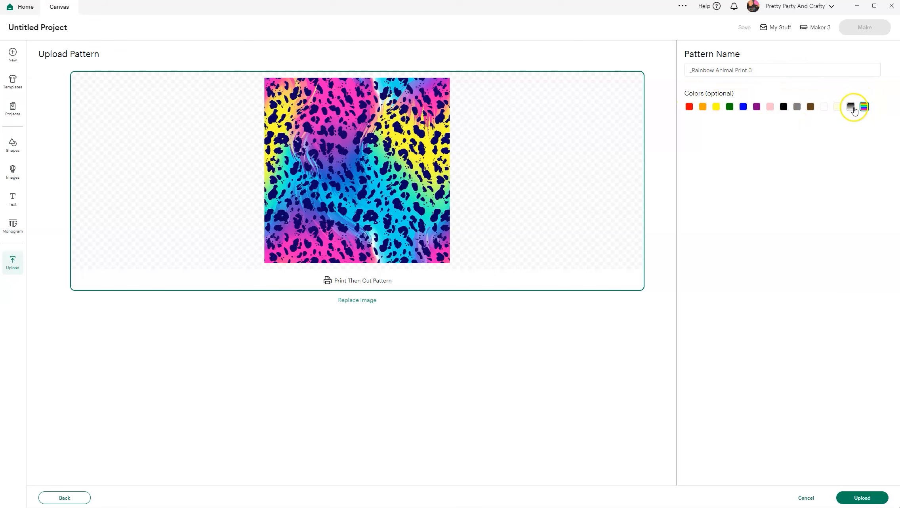
click(859, 498)
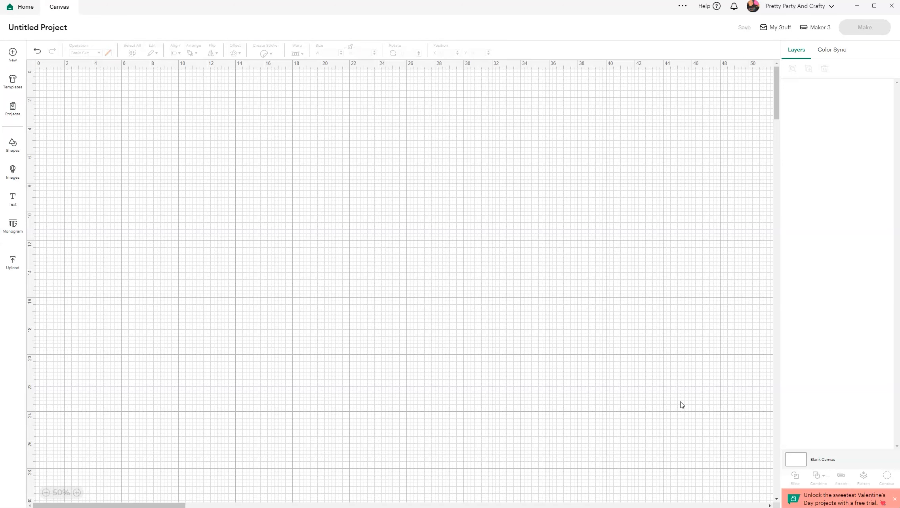
Step: Start another pattern fill upload with 2.jpg, the playing-card pattern from the Alice-in-Wonderland-Patterns-Pack folder
click(12, 269)
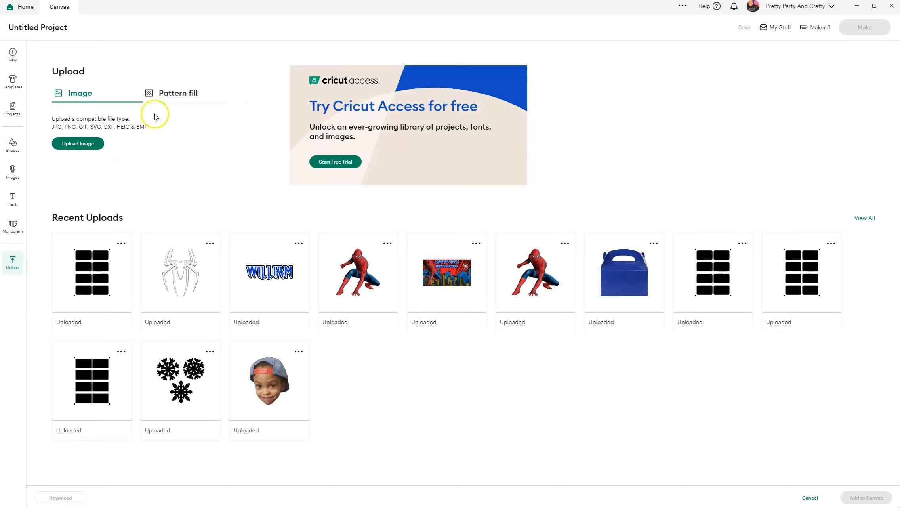
click(179, 91)
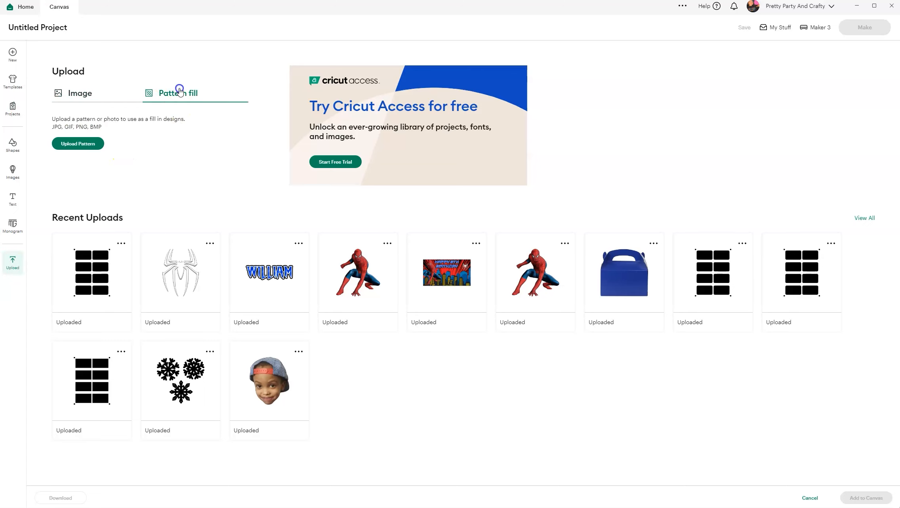
click(89, 141)
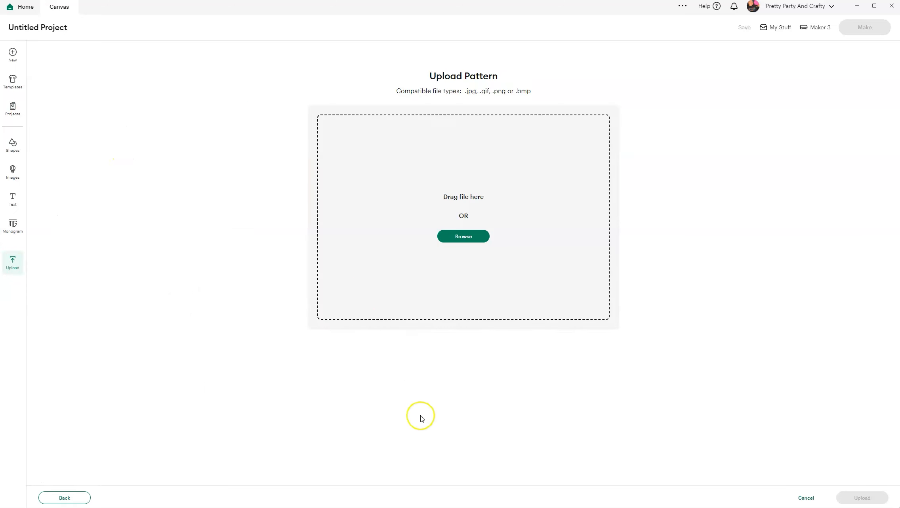
click(459, 507)
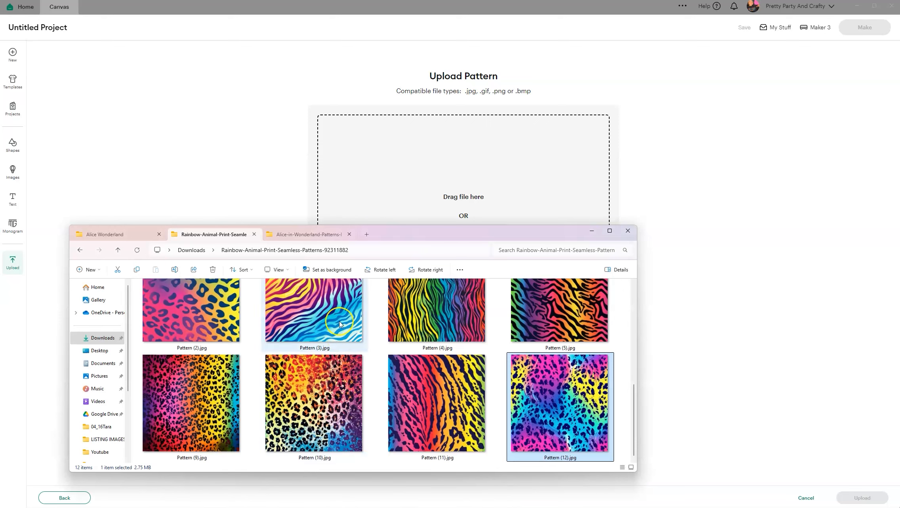
click(309, 234)
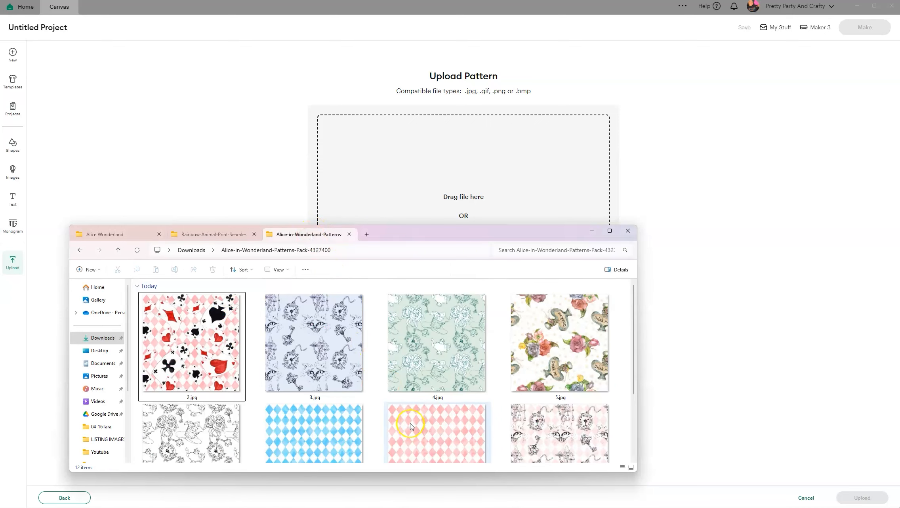
click(411, 426)
scroll(411, 426, down, 2)
scroll(411, 426, up, 4)
drag(194, 348, 476, 175)
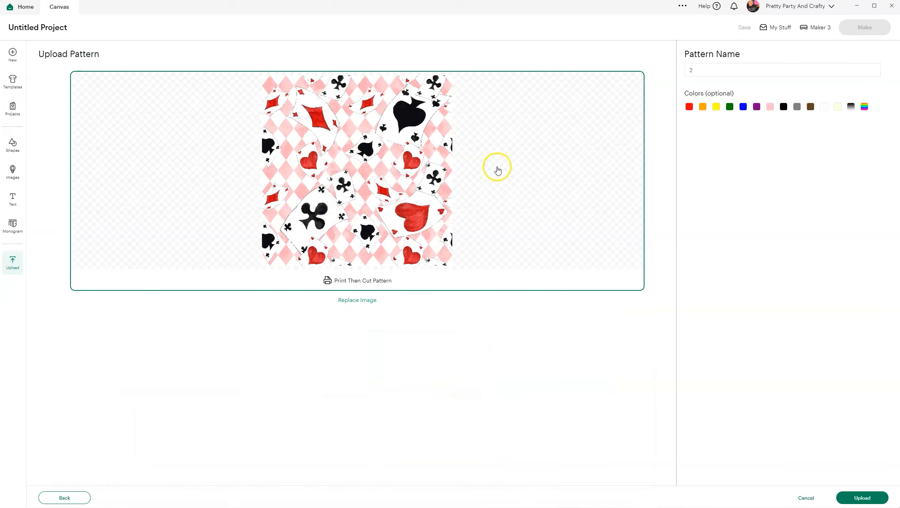
Step: Name the playing-card pattern "_Alice", tag it with the pink color and upload it
click(698, 70)
drag(697, 70, 679, 70)
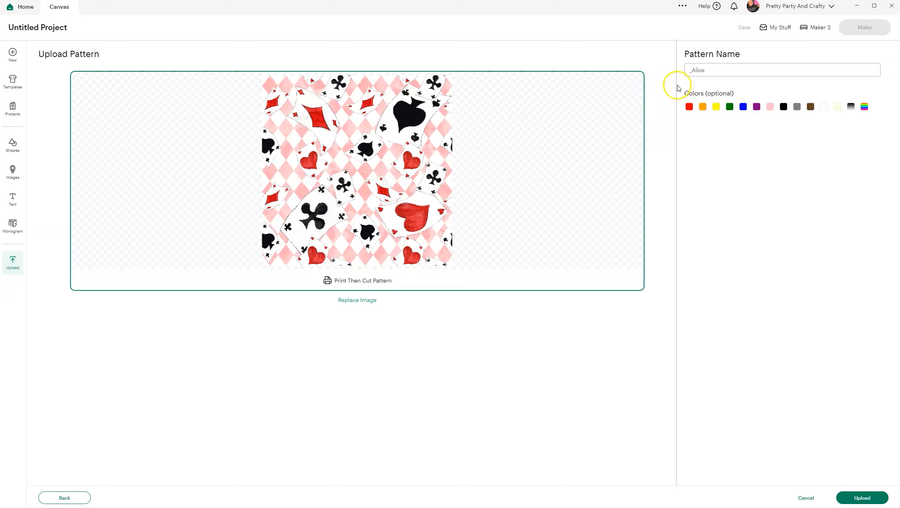
click(770, 107)
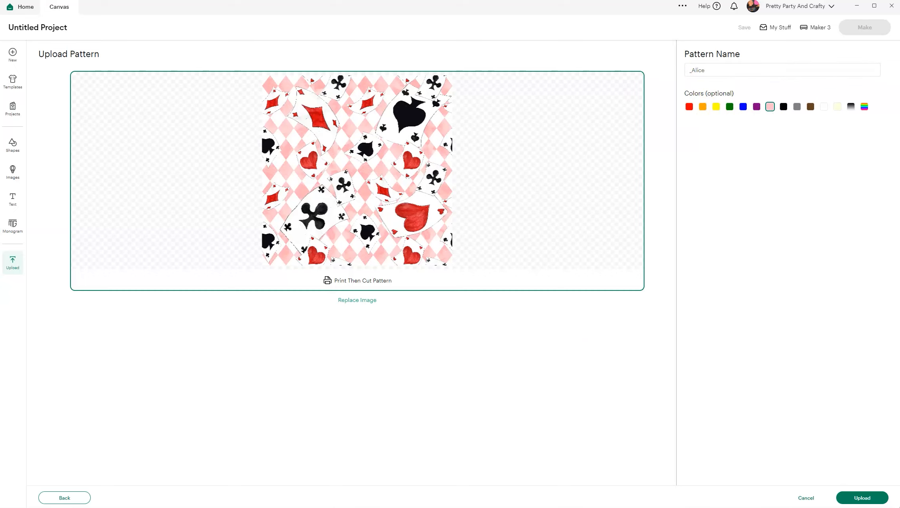
click(862, 496)
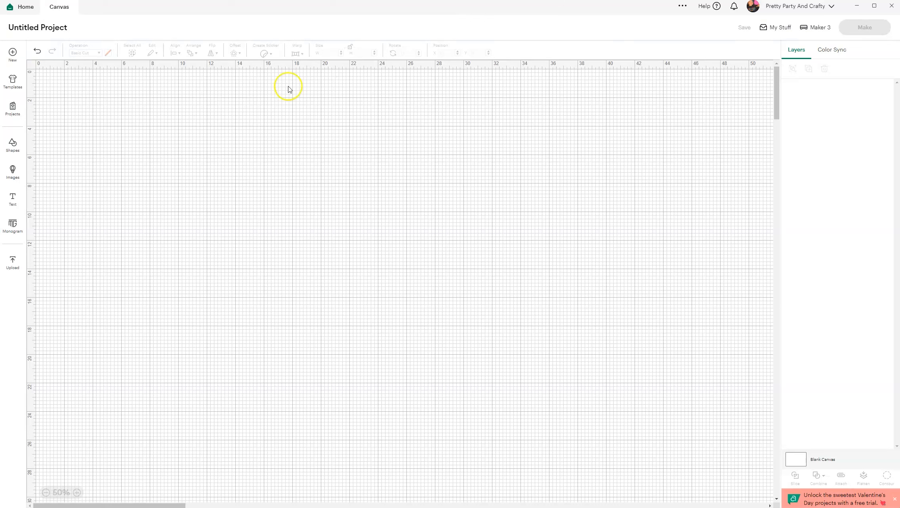
Step: Search the image library for "gable boxes" and add the first blue box with handle to the canvas
click(11, 171)
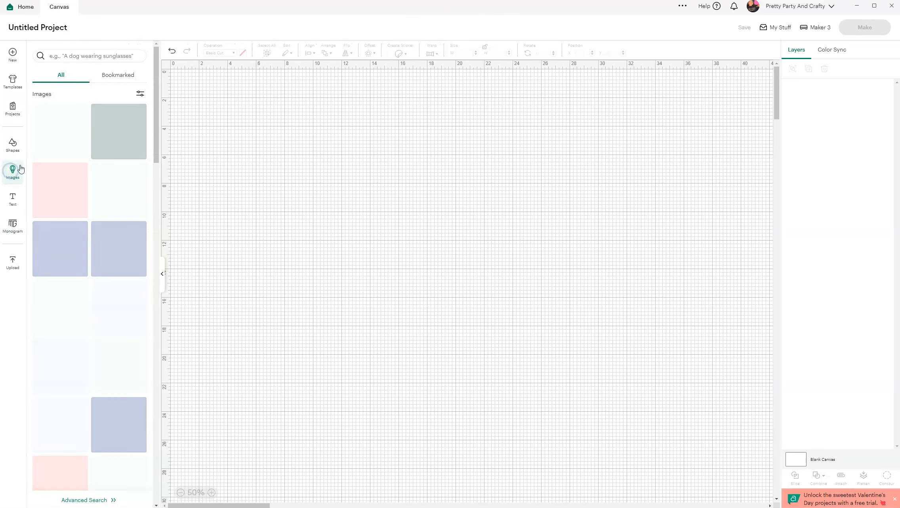
click(81, 54)
text(gable boxes)
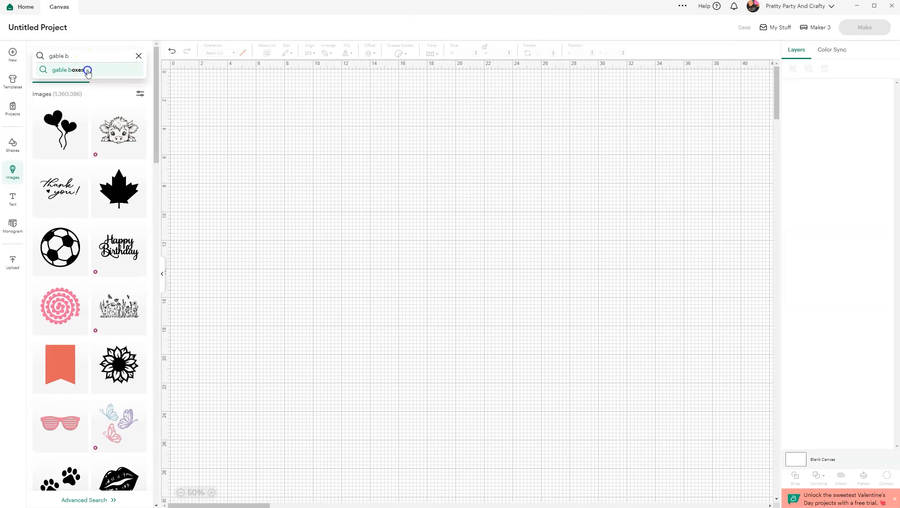
click(84, 69)
click(63, 135)
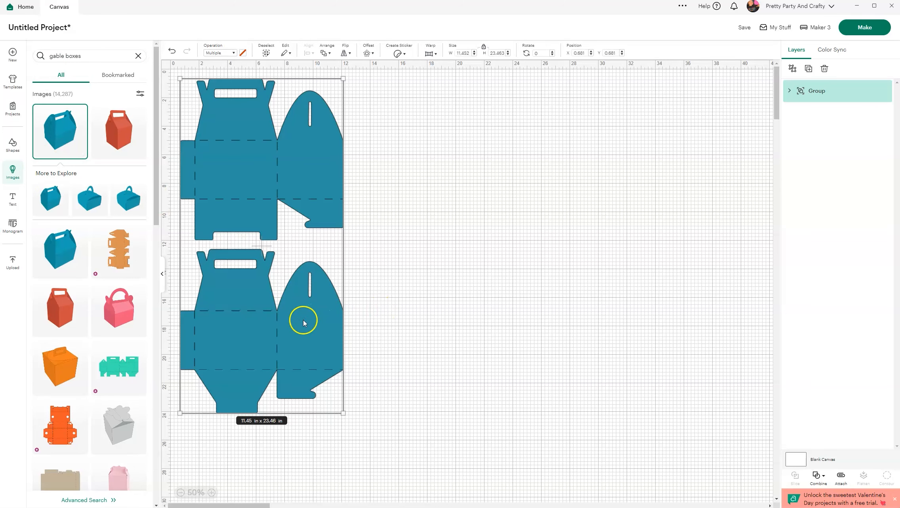
Step: Ungroup the gable box template into its two separate box pieces
right_click(304, 321)
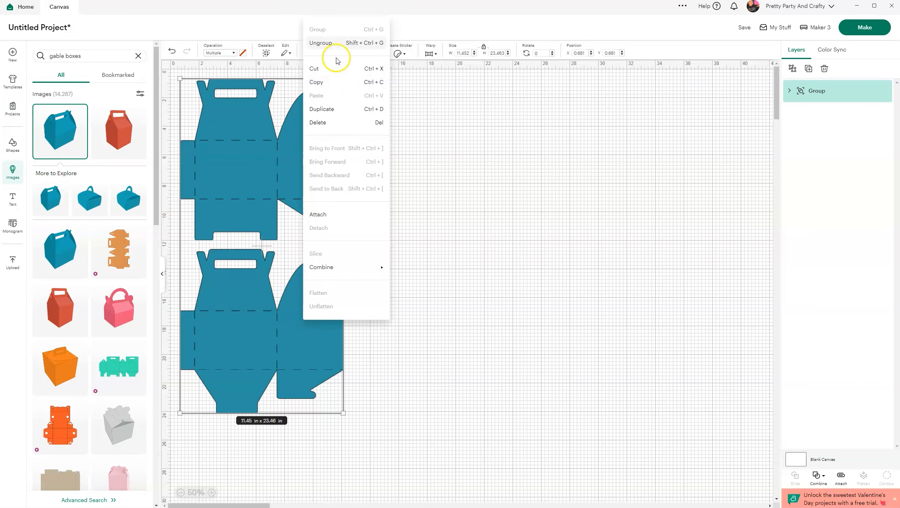
click(336, 43)
click(501, 301)
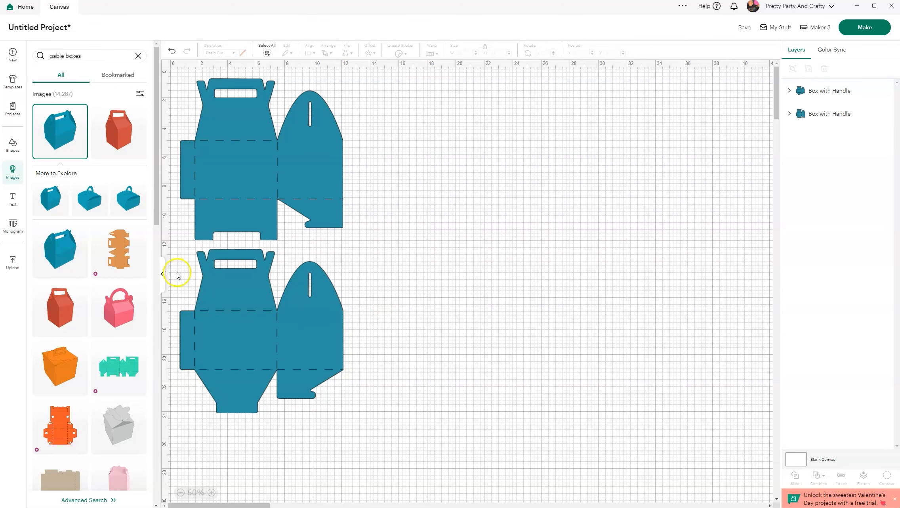
Step: Arrange the two box pieces side by side on the canvas, with the tapered-bottom piece at about X 19.15, Y 2.7 in
click(163, 277)
drag(125, 317, 444, 174)
drag(90, 161, 152, 194)
drag(450, 198, 378, 210)
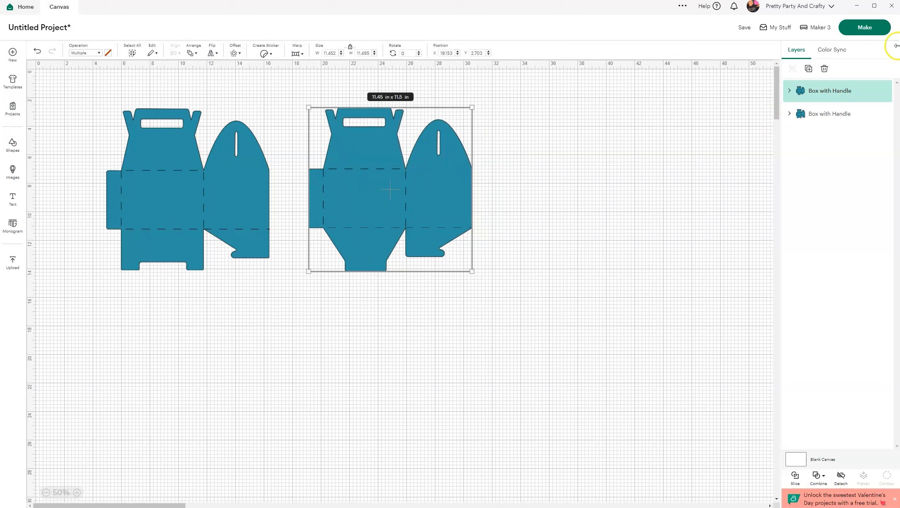
Step: Set the tapered-bottom box's Basic Cut layer to Print Then Cut and switch its print type to Pattern
click(790, 91)
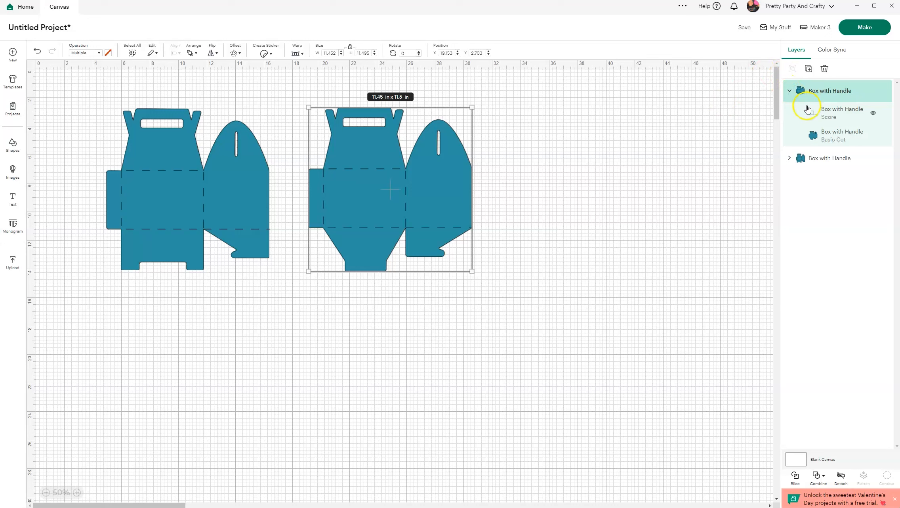
click(843, 140)
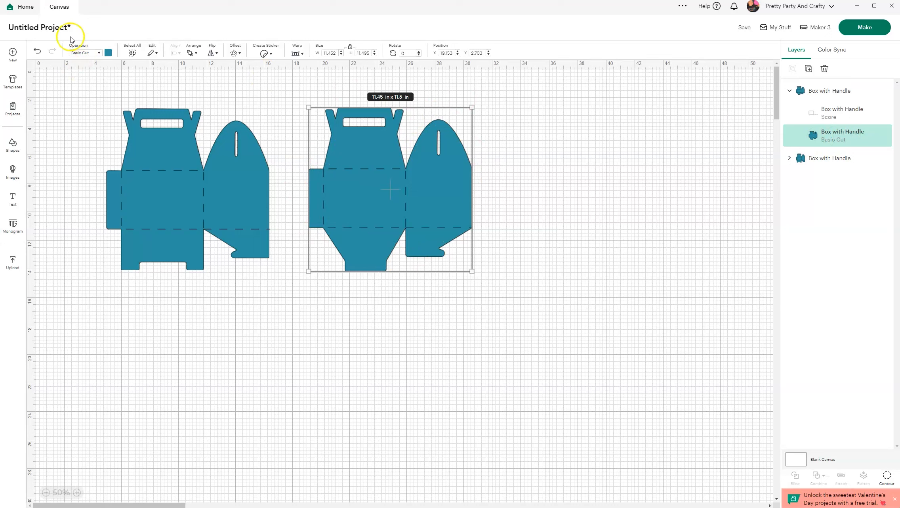
click(86, 53)
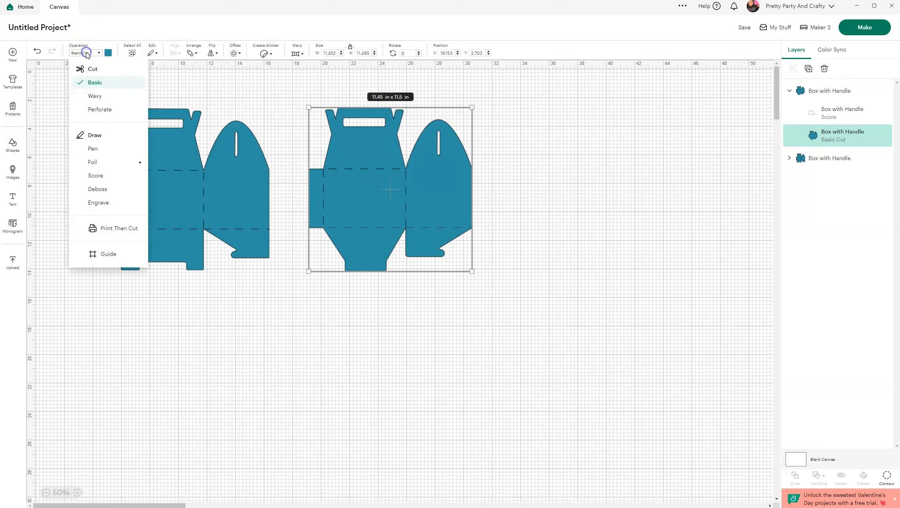
click(120, 228)
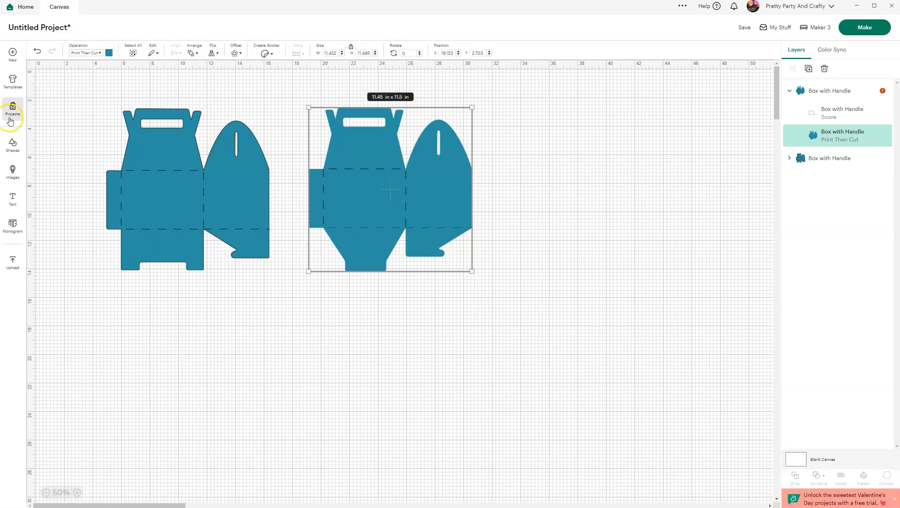
click(109, 53)
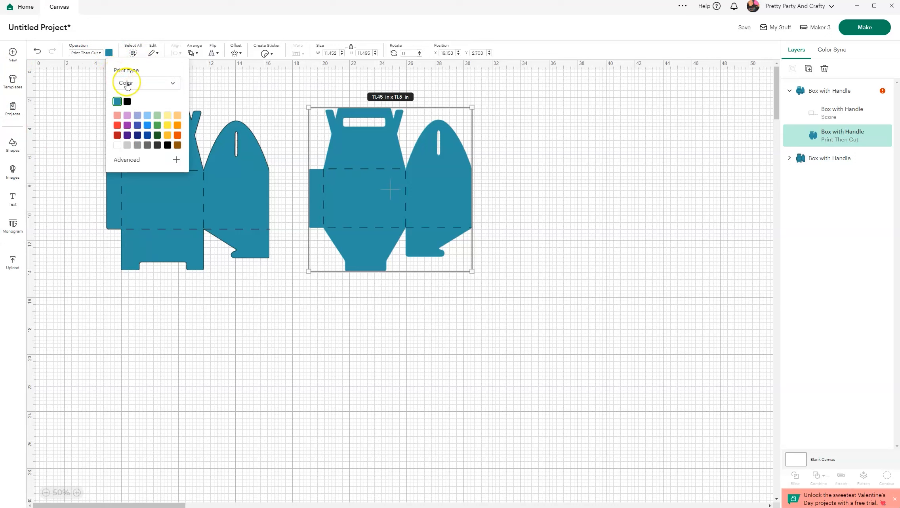
click(155, 87)
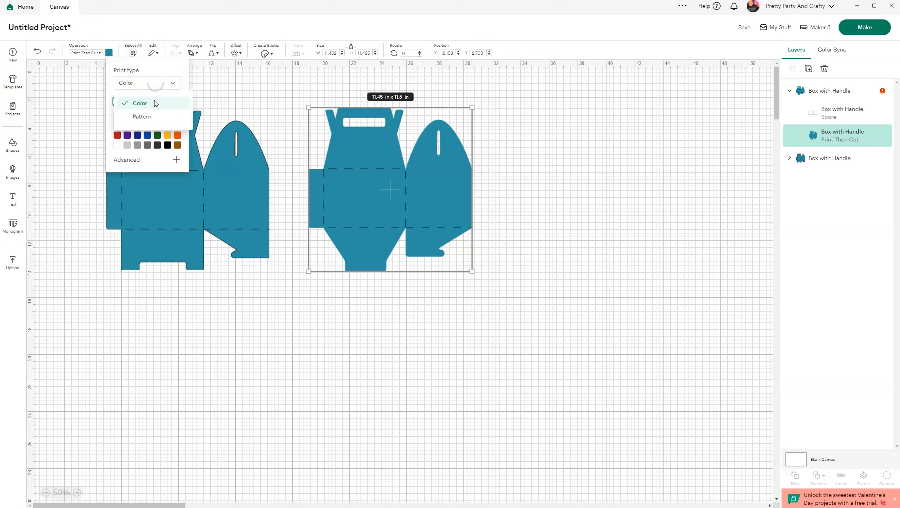
click(151, 117)
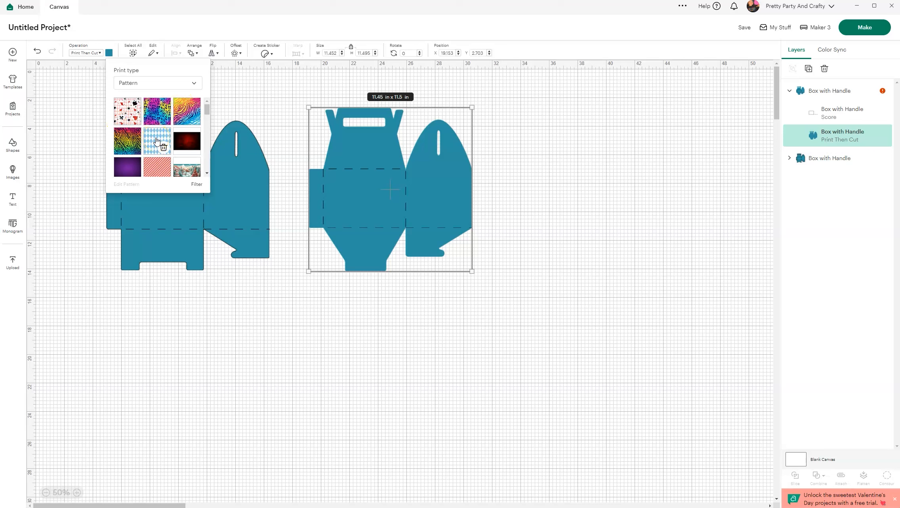
Step: Browse the available pattern fills and return to the start of the pattern list
scroll(158, 143, down, 10)
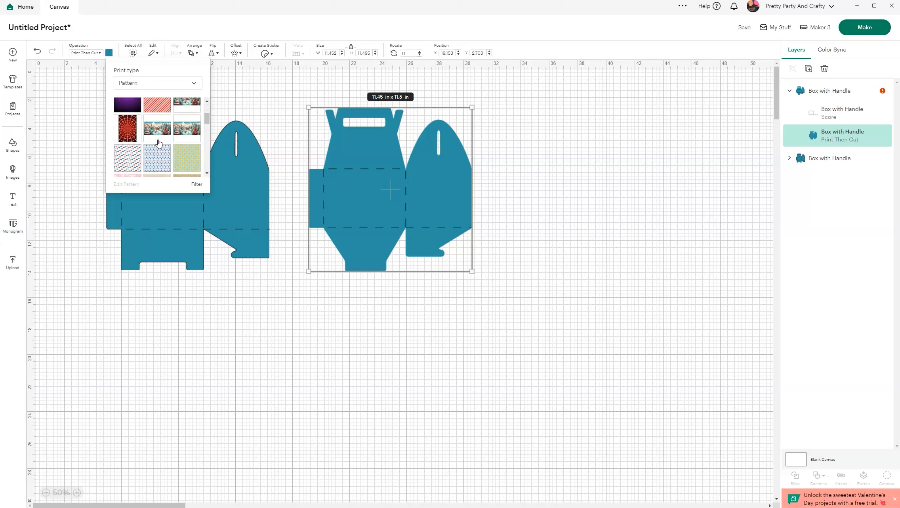
click(155, 147)
scroll(155, 147, down, 12)
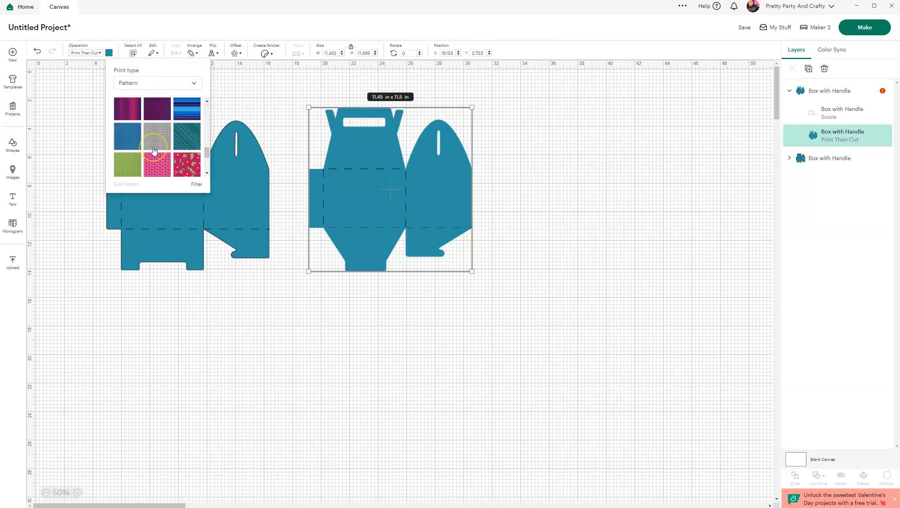
scroll(154, 151, down, 8)
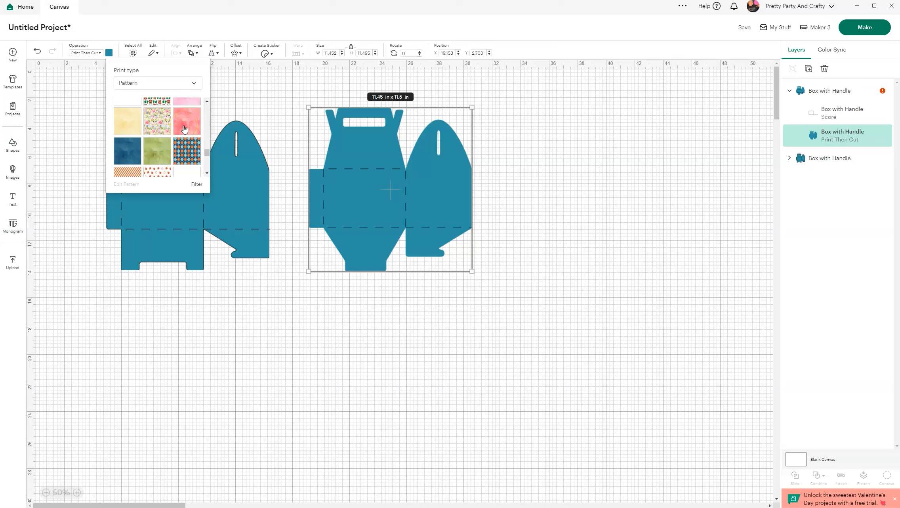
scroll(170, 137, down, 3)
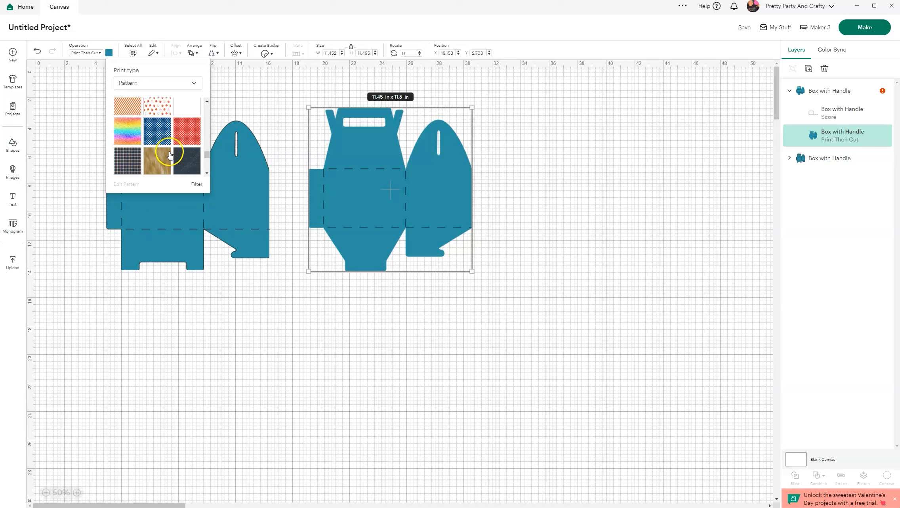
scroll(176, 160, down, 10)
click(208, 158)
drag(210, 160, 207, 92)
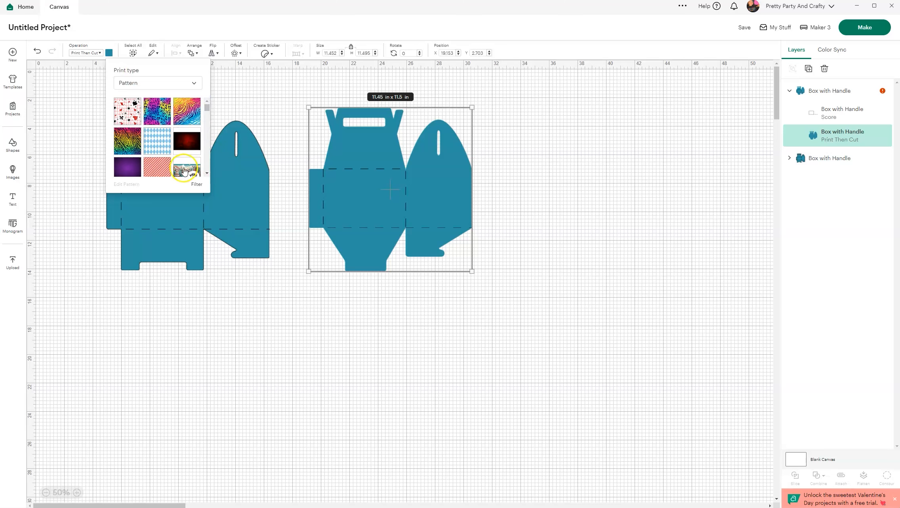
Step: Filter the pattern fills by pink, adding the rainbow multicolor filter alongside it
click(197, 184)
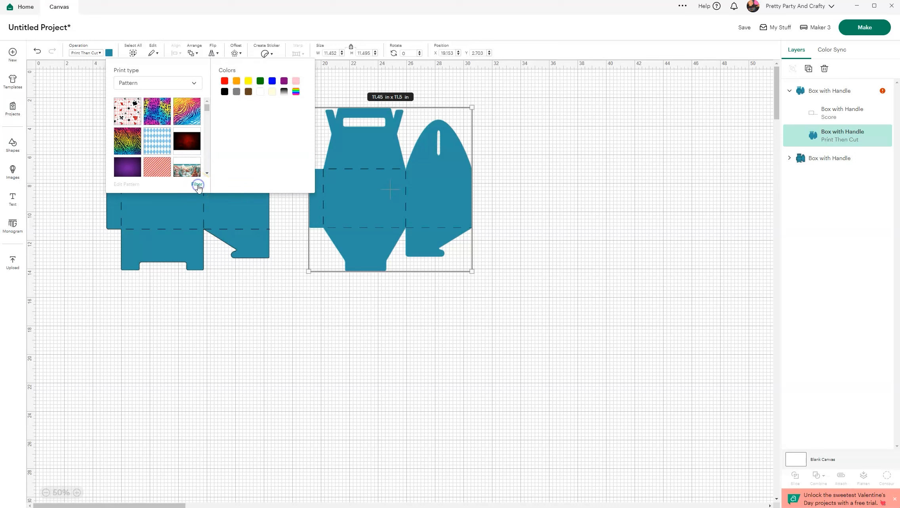
click(295, 81)
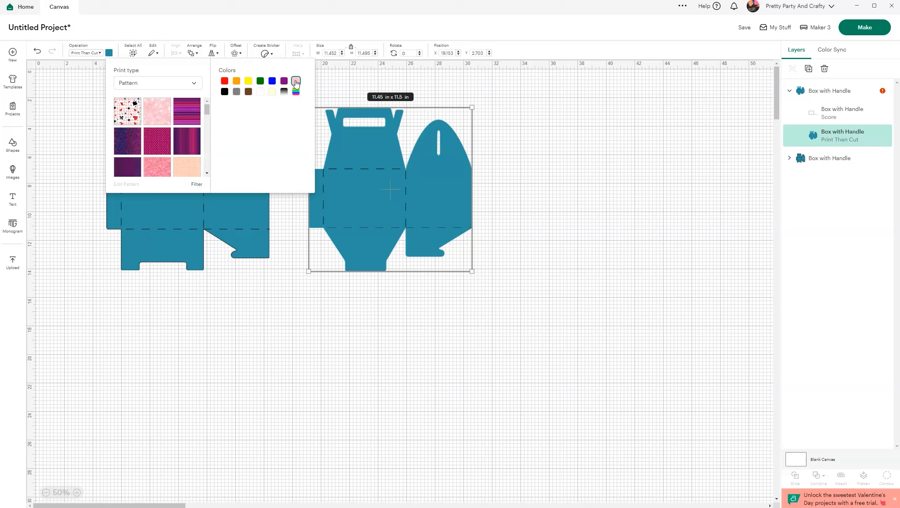
click(126, 108)
click(296, 93)
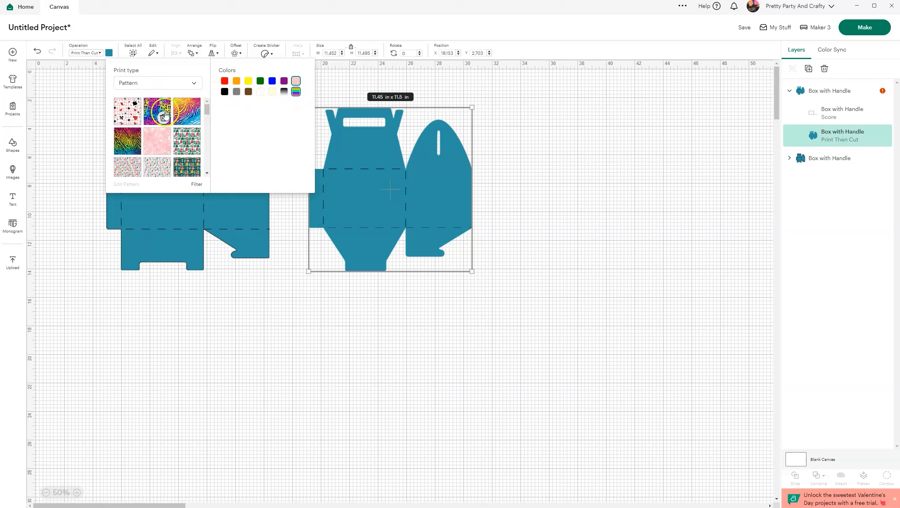
click(163, 117)
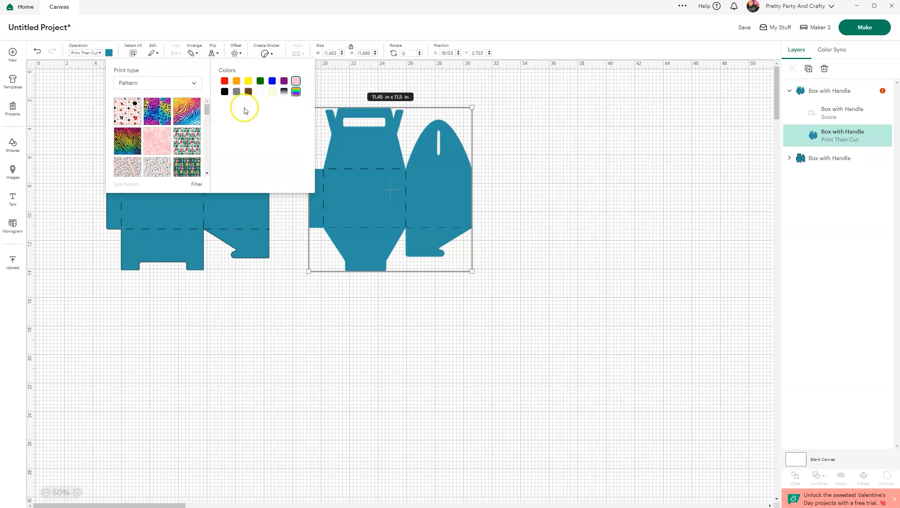
Step: Remove the pink filter and fill the tapered-bottom box with the rainbow animal-print pattern
click(296, 81)
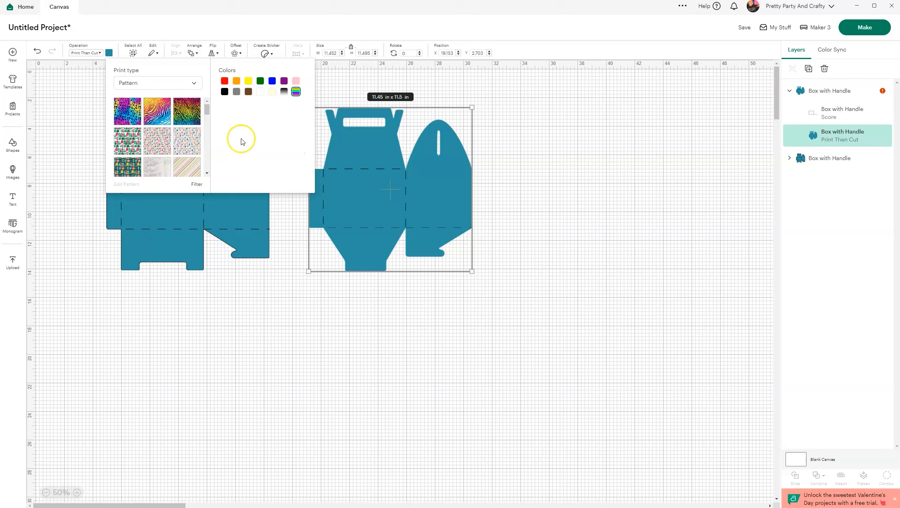
click(183, 106)
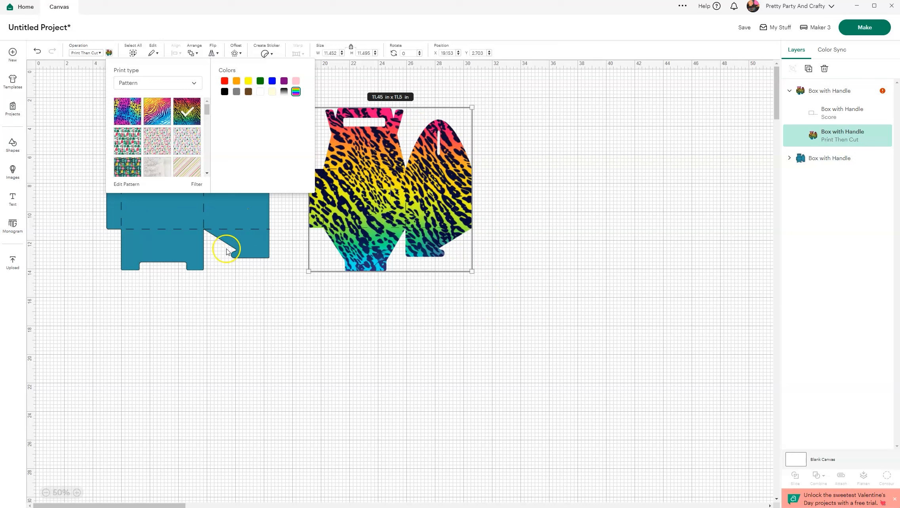
click(281, 320)
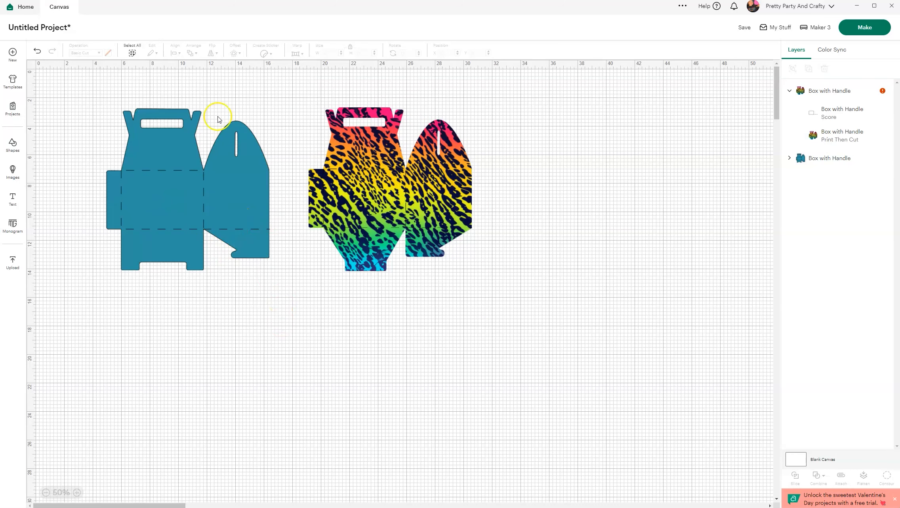
Step: Set the Basic Cut layer of the remaining blue box piece to Print Then Cut
click(180, 200)
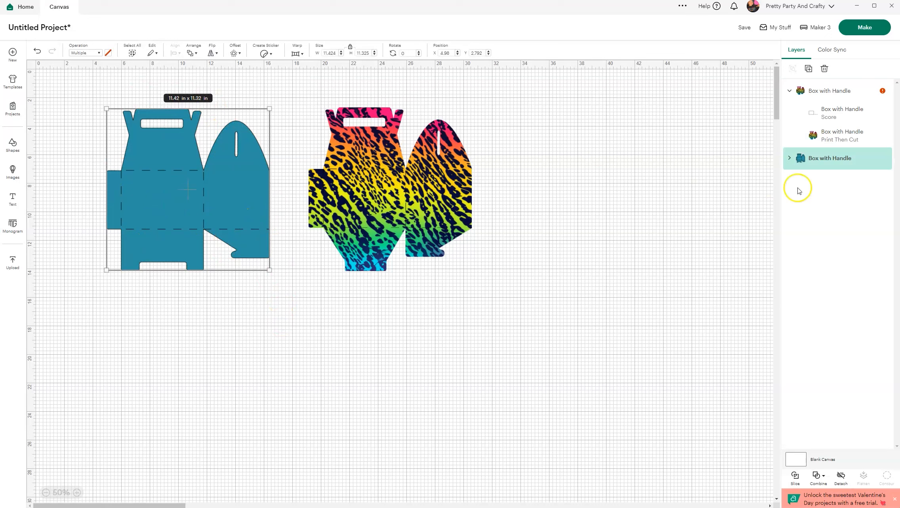
click(789, 158)
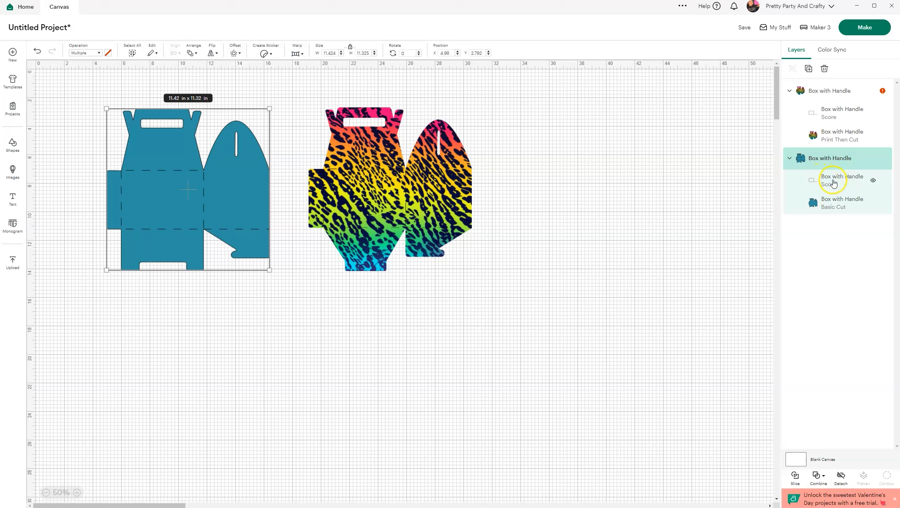
click(834, 204)
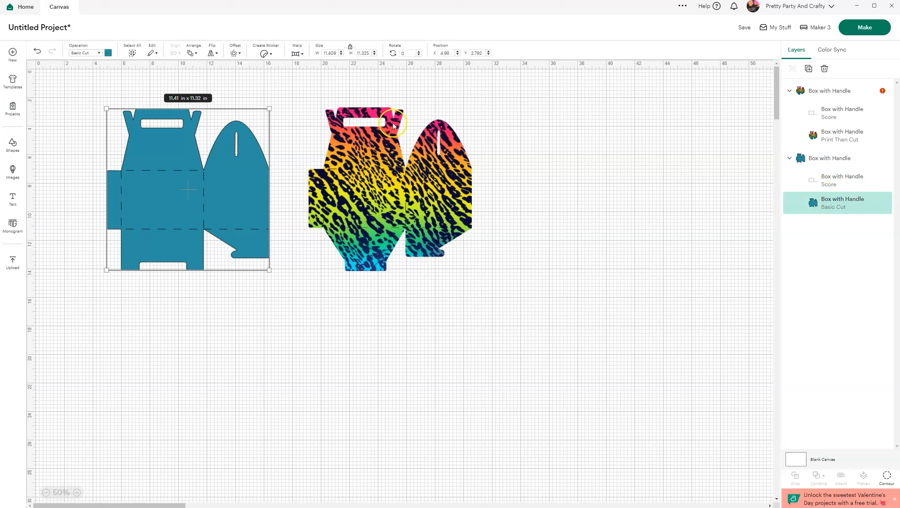
click(84, 54)
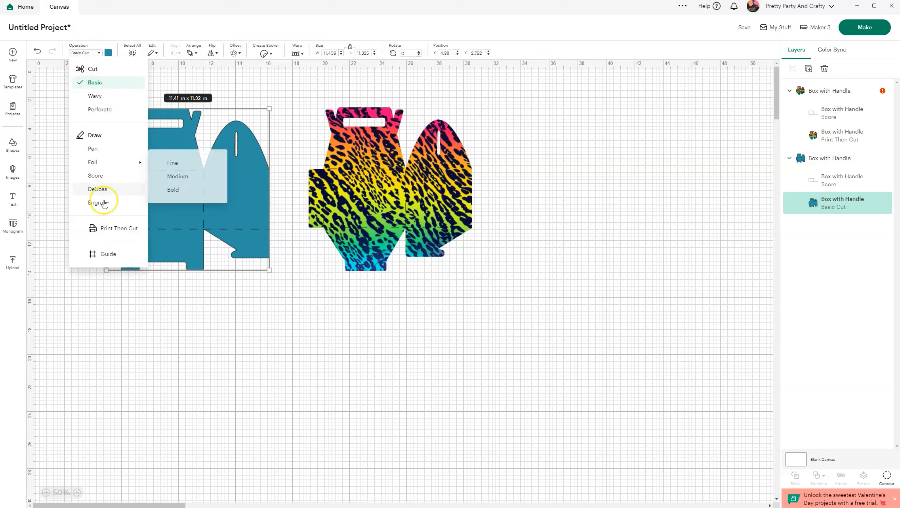
click(106, 230)
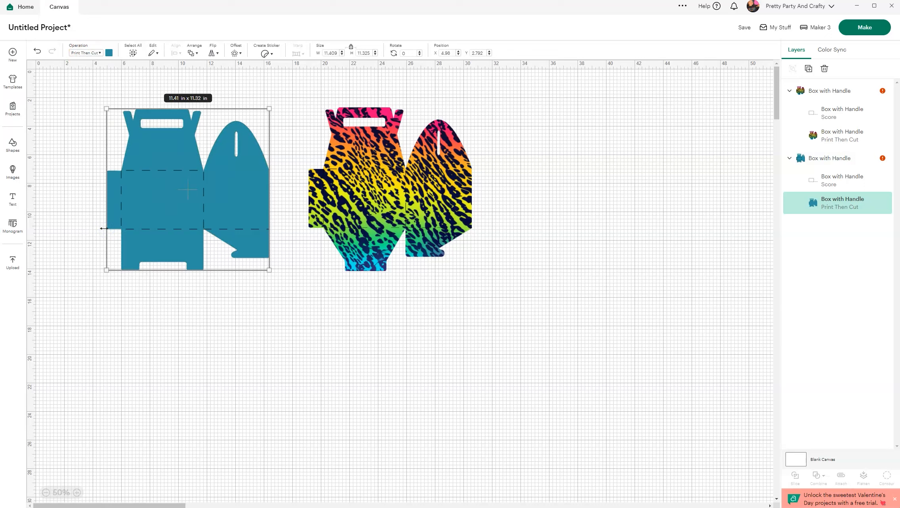
Step: Fill the blue box piece with the playing-card pattern and move it to the right of the animal-print box
click(109, 53)
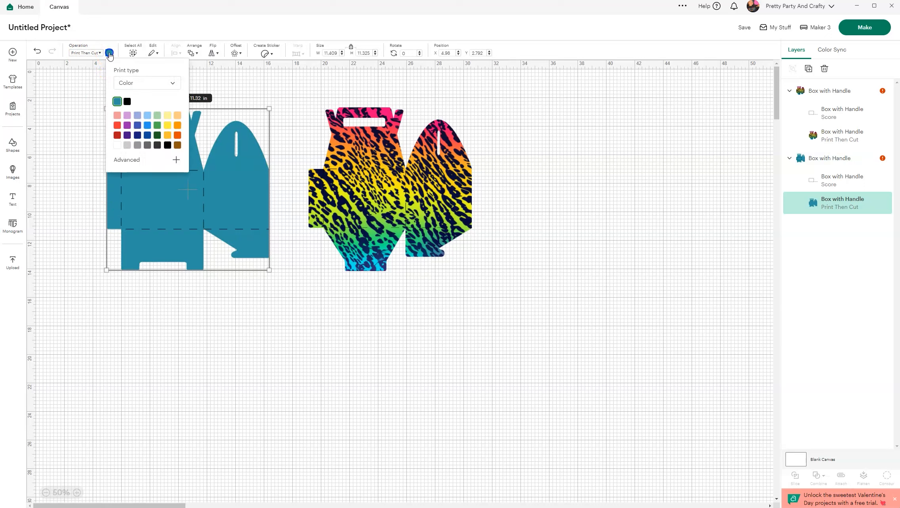
click(144, 84)
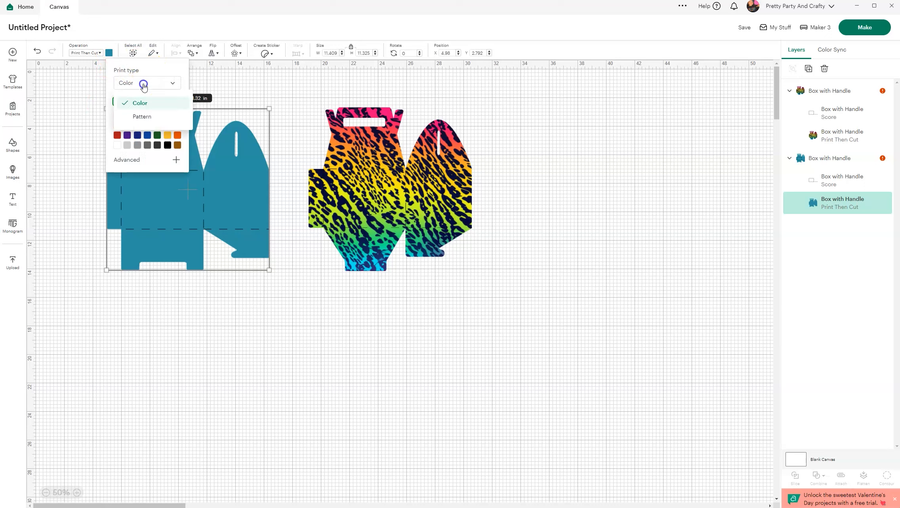
click(149, 117)
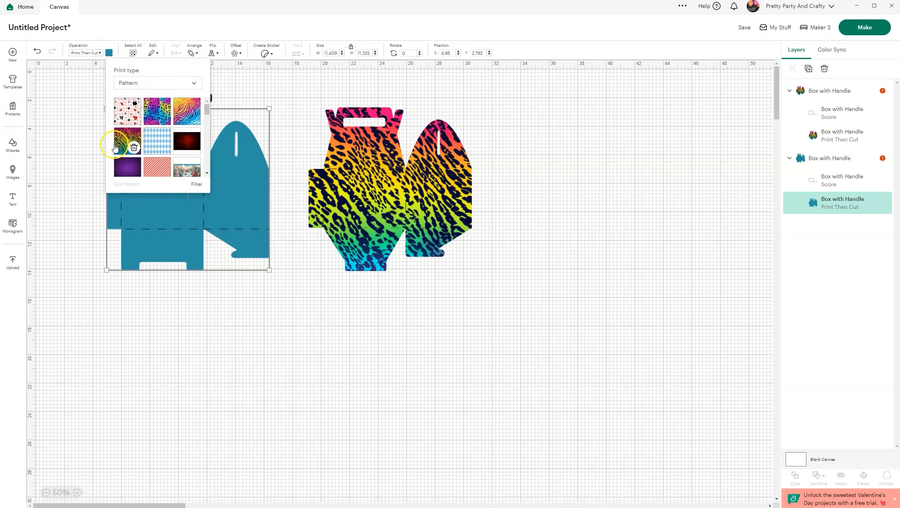
click(124, 112)
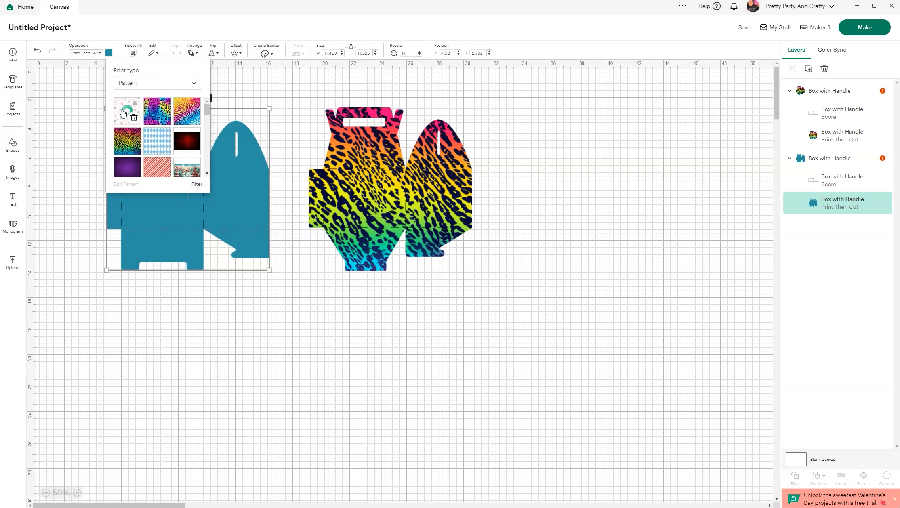
click(117, 150)
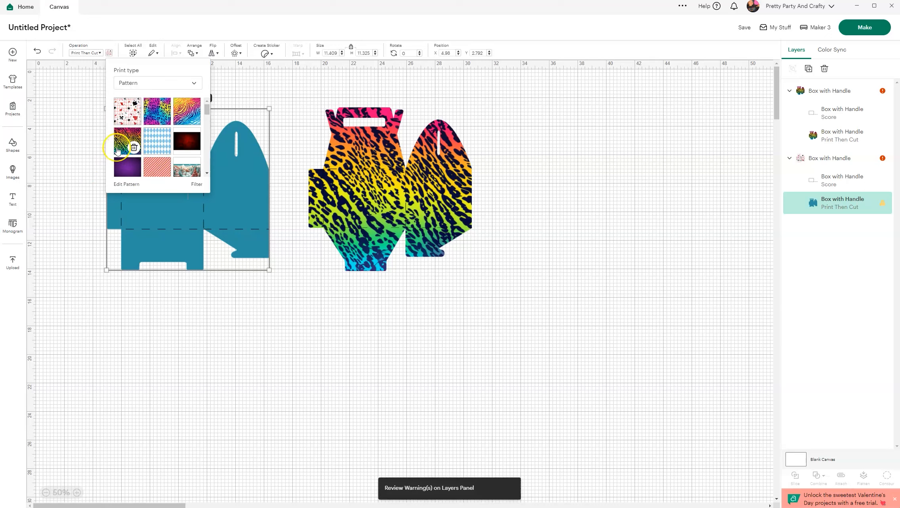
click(243, 358)
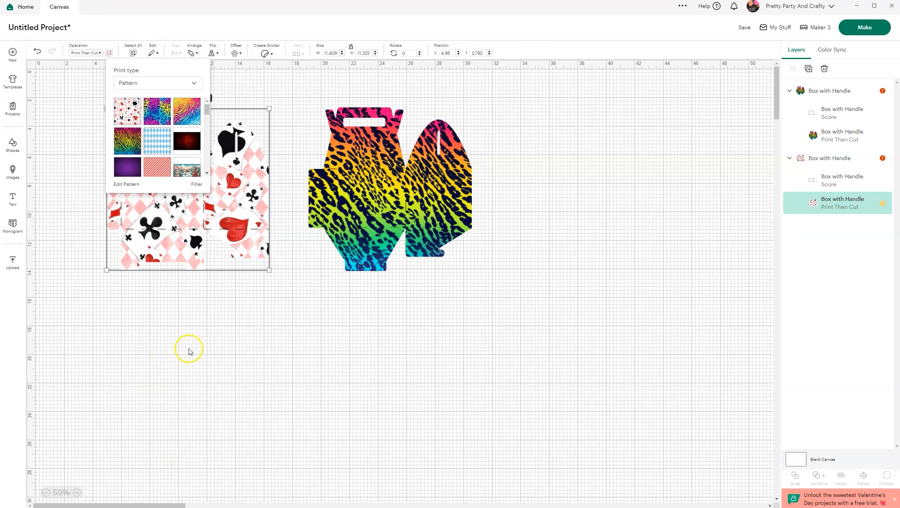
drag(278, 344, 548, 199)
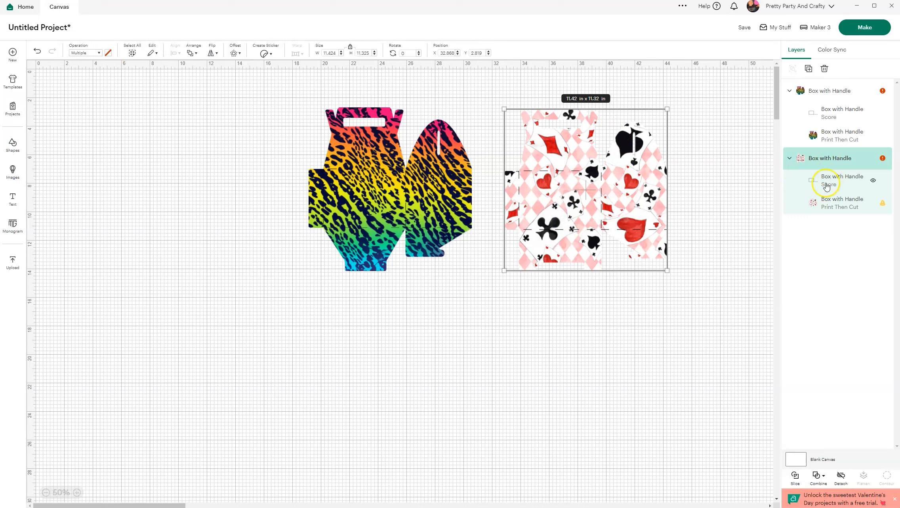
Step: Reduce the scale of the playing-card pattern on the box's Print Then Cut layer to 43, and deselect the box
click(830, 206)
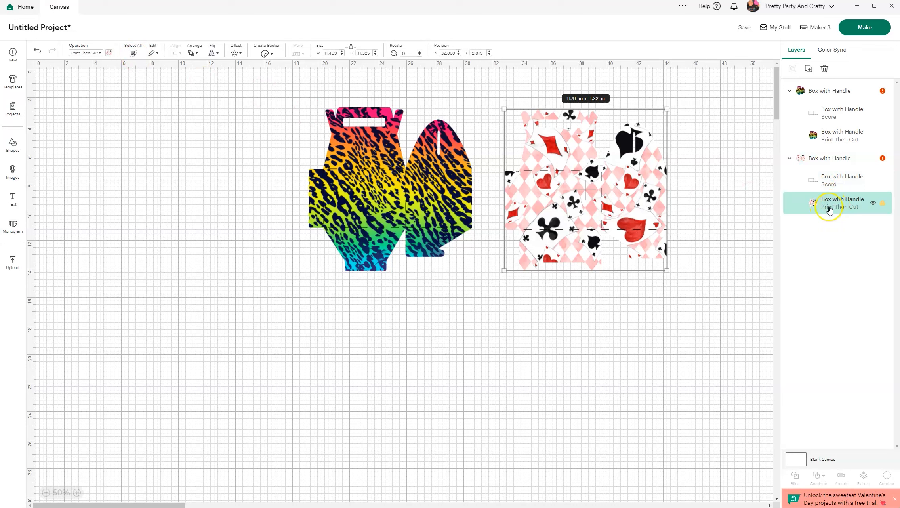
click(90, 53)
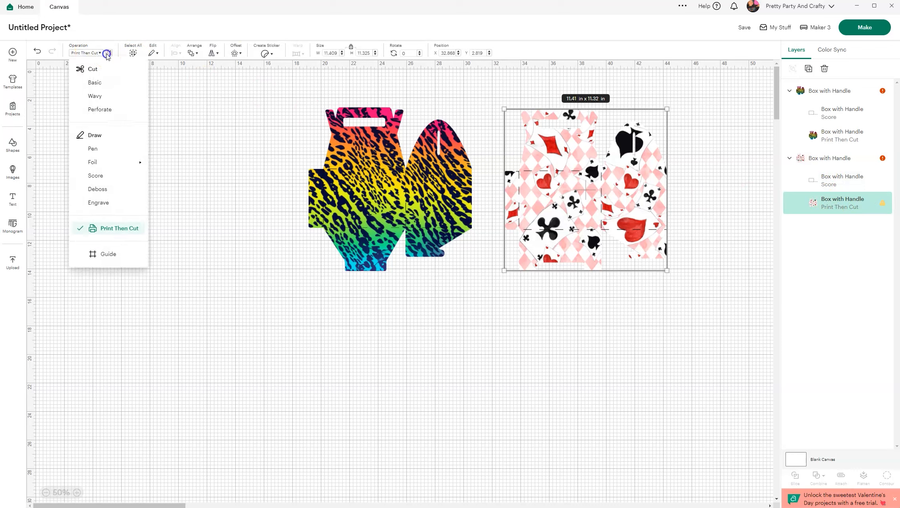
click(109, 53)
click(108, 53)
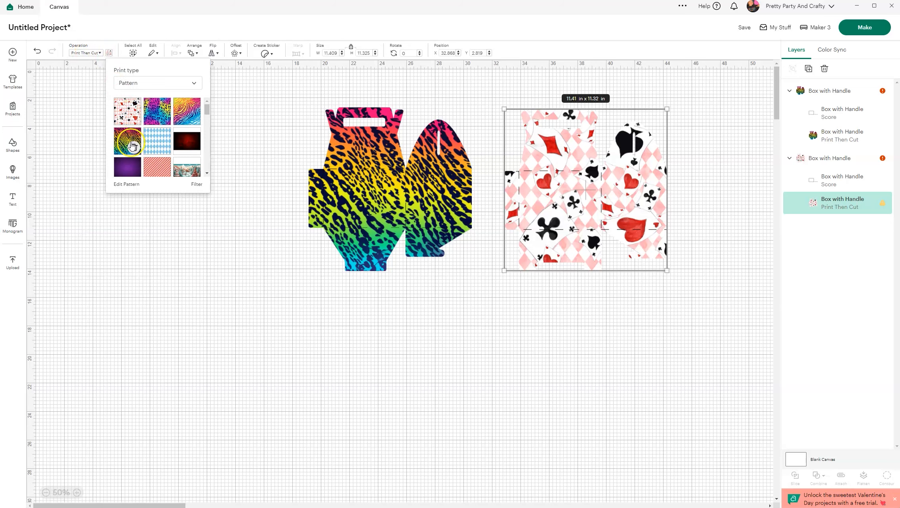
click(129, 186)
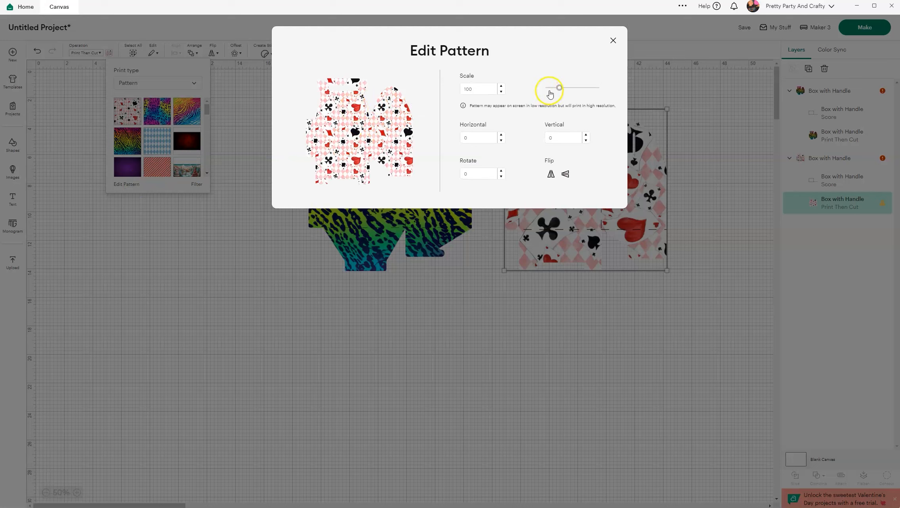
drag(561, 91, 553, 90)
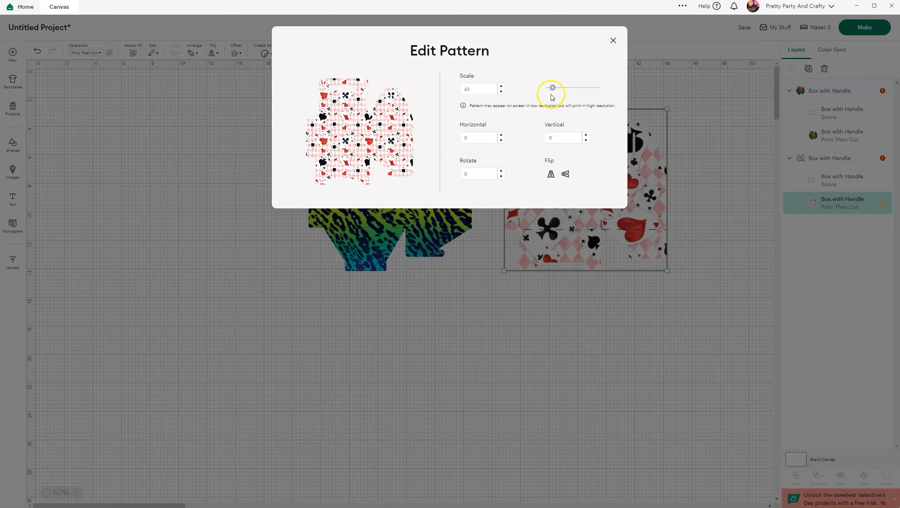
click(614, 41)
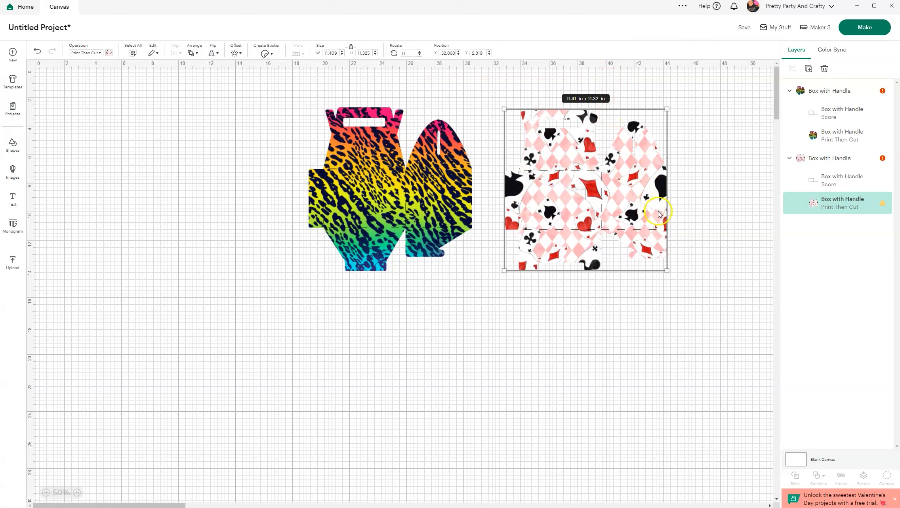
click(695, 216)
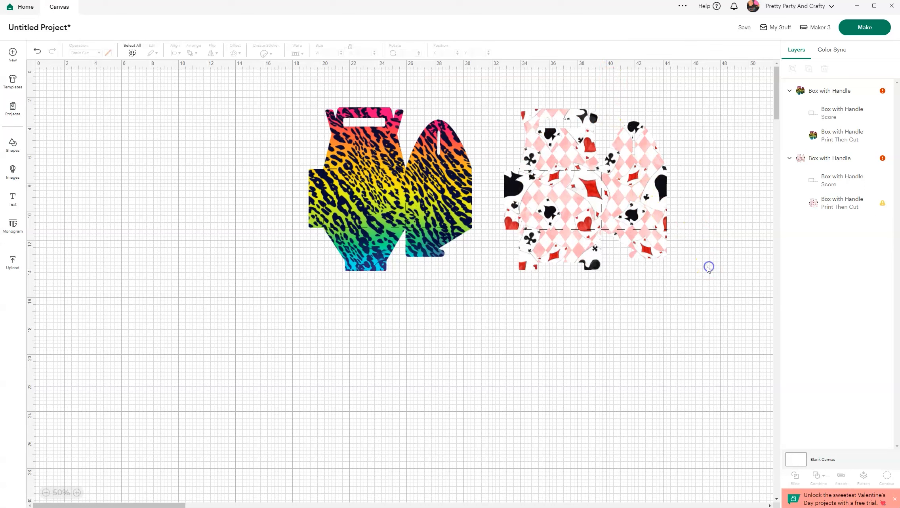
Step: Select the playing-card box again and set its pattern scale to 56
click(584, 253)
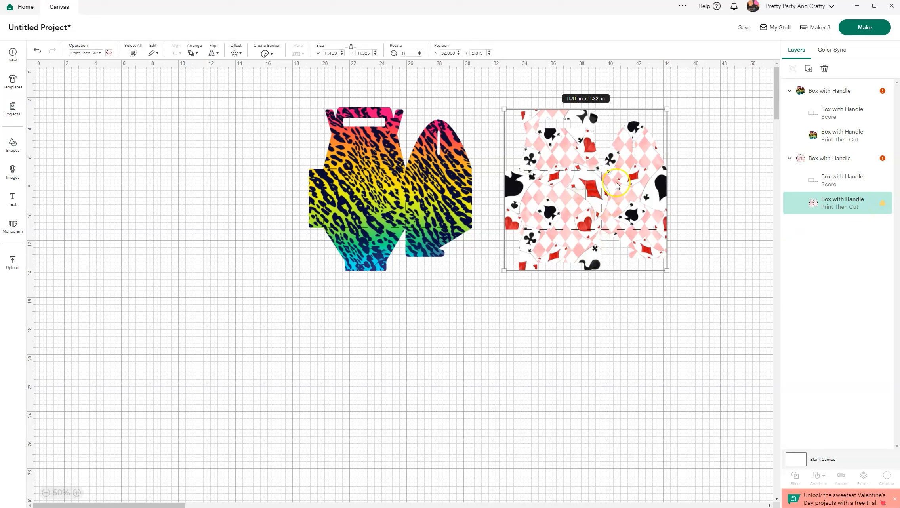
click(109, 52)
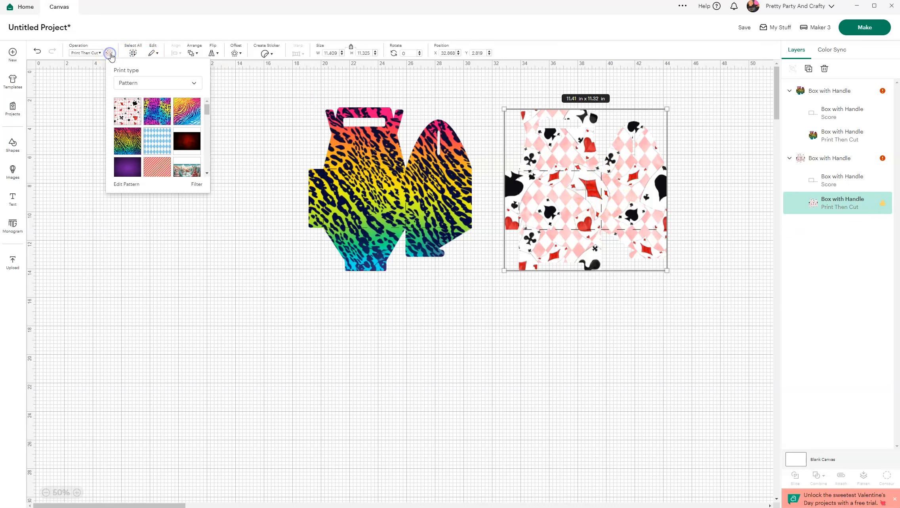
click(133, 184)
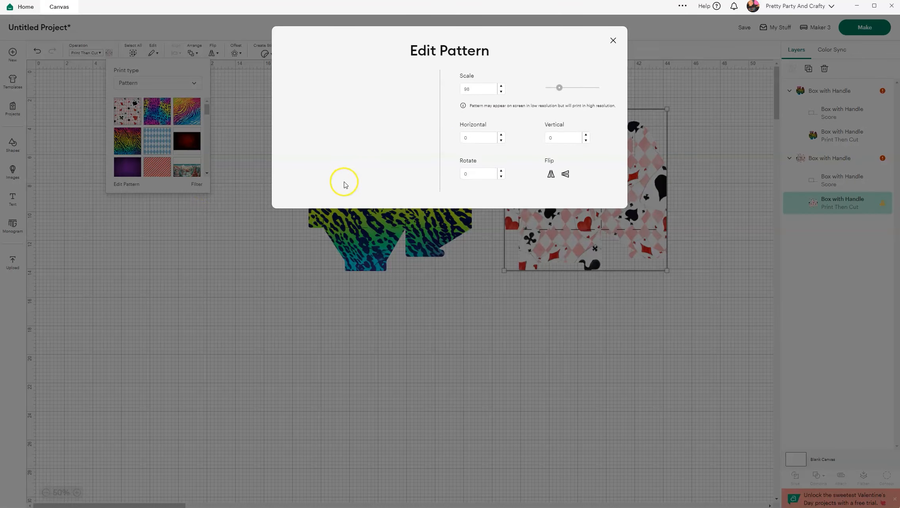
drag(558, 88, 554, 91)
click(549, 112)
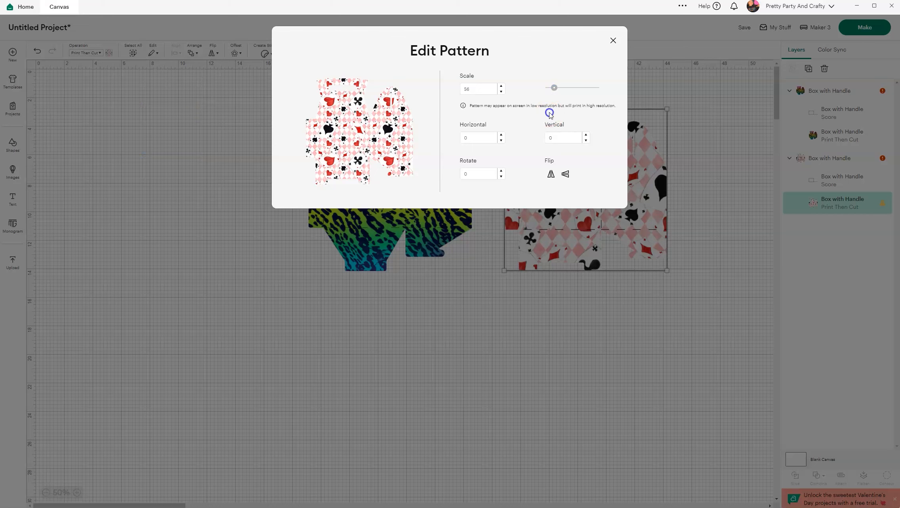
click(612, 40)
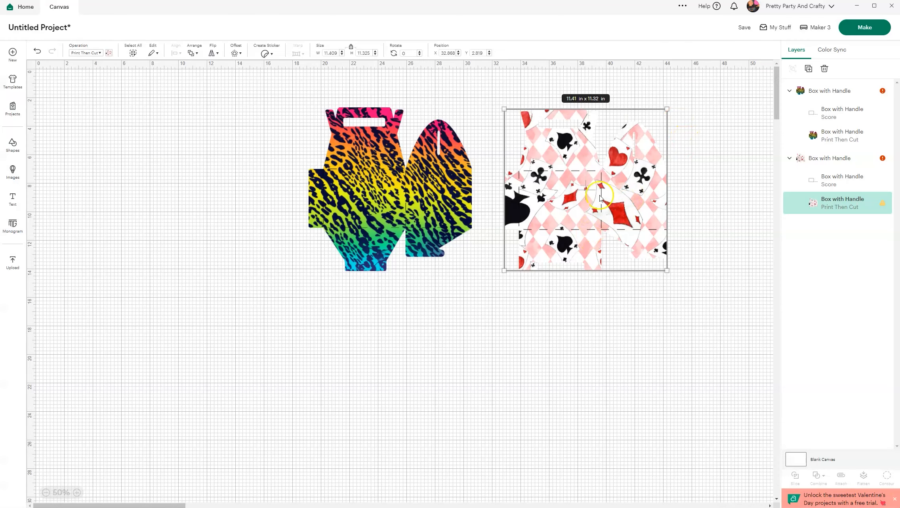
Step: Reduce the playing-card box's pattern scale to 47 in the pattern editor
click(108, 53)
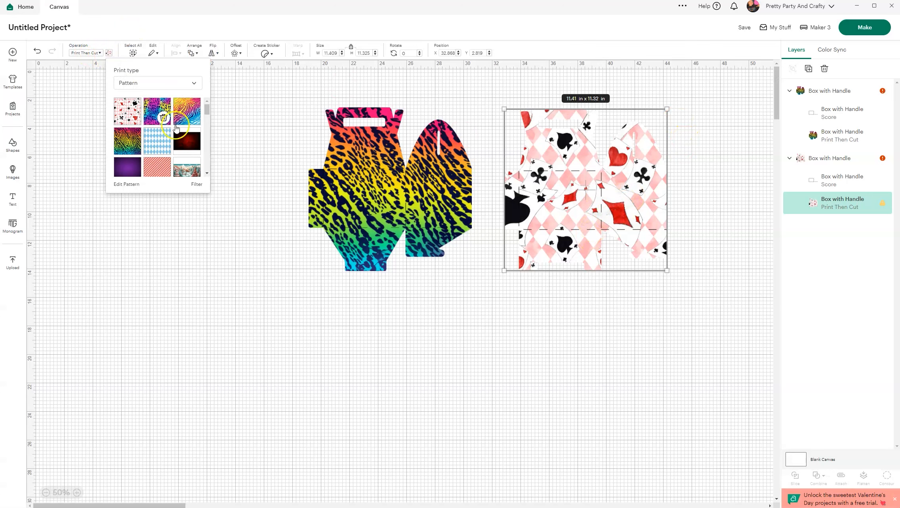
click(137, 184)
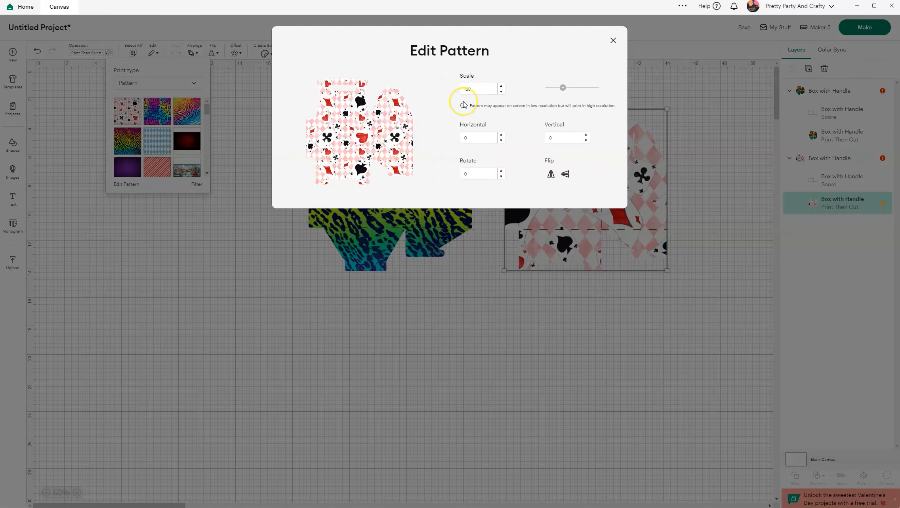
click(489, 88)
drag(565, 91, 554, 90)
click(571, 107)
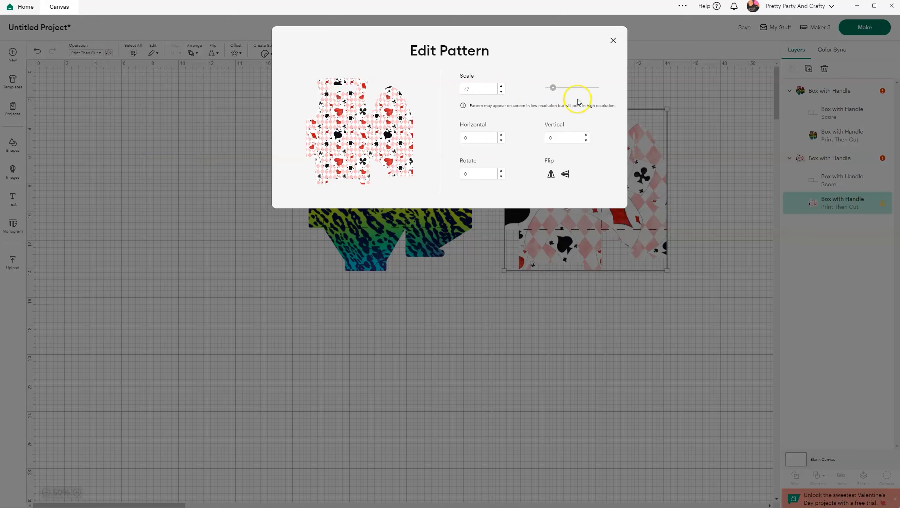
click(600, 63)
click(614, 41)
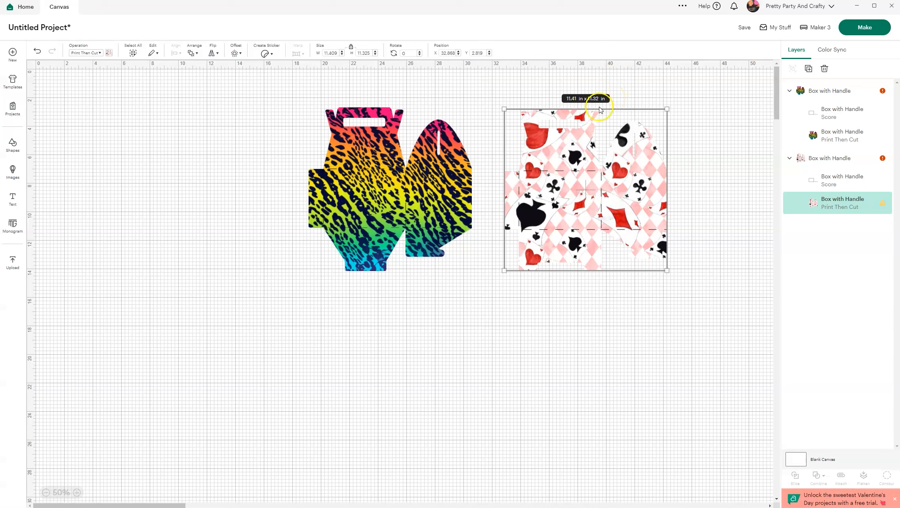
Step: Reapply the playing-card pattern to the box and set its scale to 66
click(109, 53)
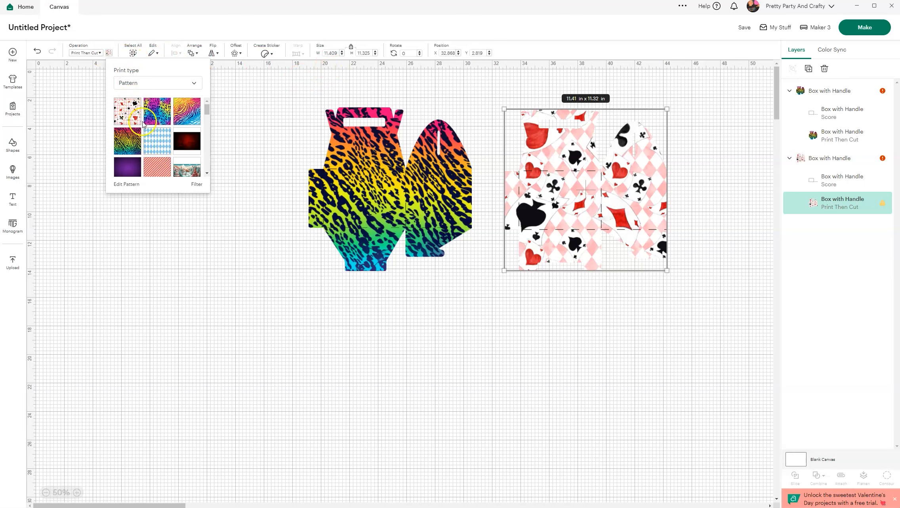
click(122, 109)
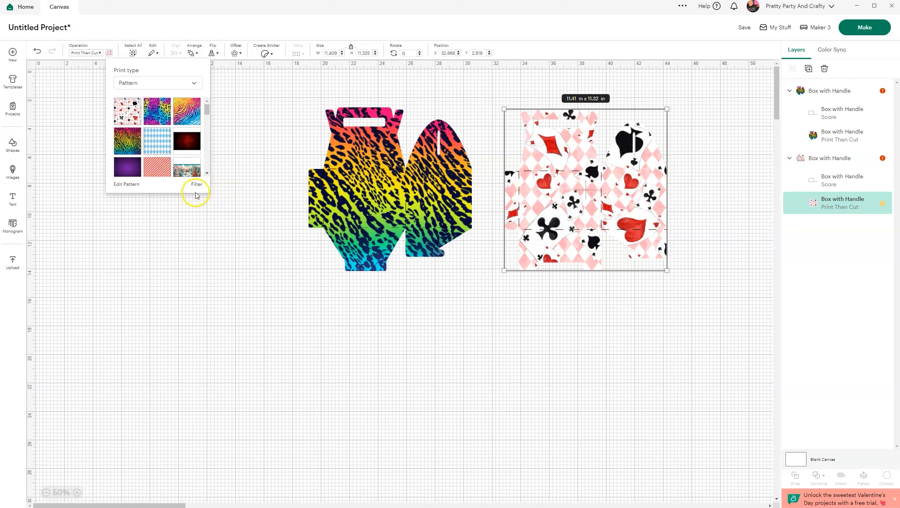
click(132, 185)
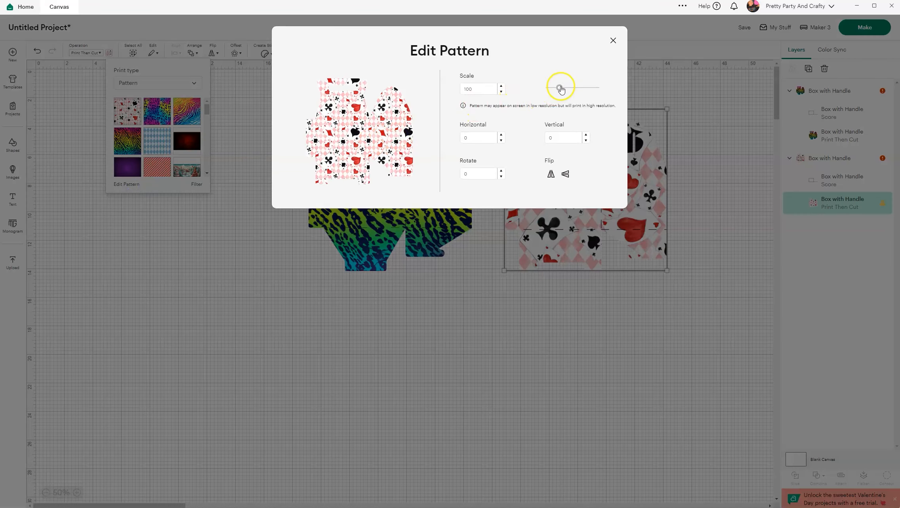
drag(559, 88, 556, 89)
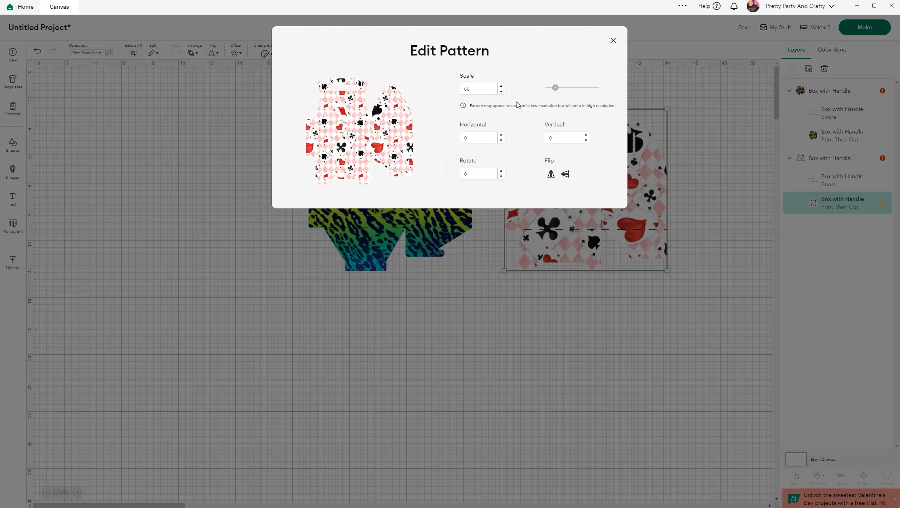
click(613, 40)
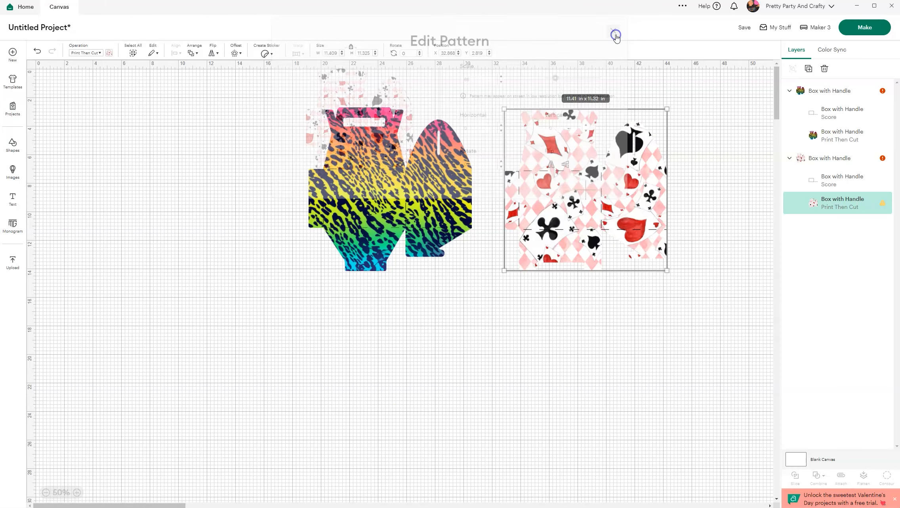
Step: Edit the playing-card box's pattern fill and reduce its scale to 63
click(108, 54)
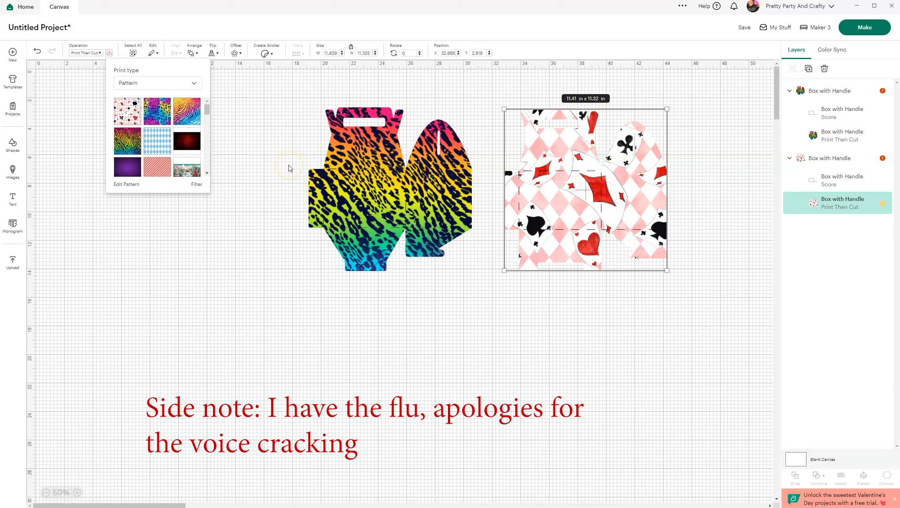
click(130, 185)
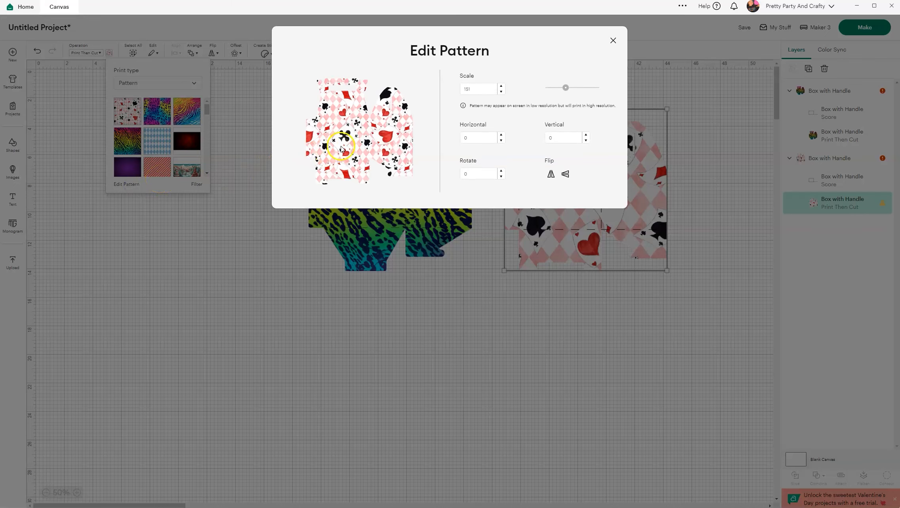
drag(473, 88, 466, 88)
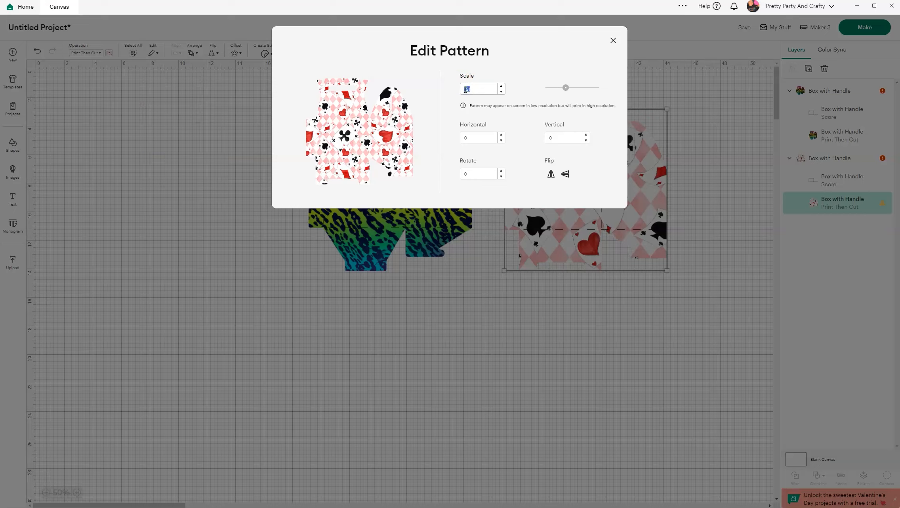
click(518, 77)
drag(566, 87, 556, 90)
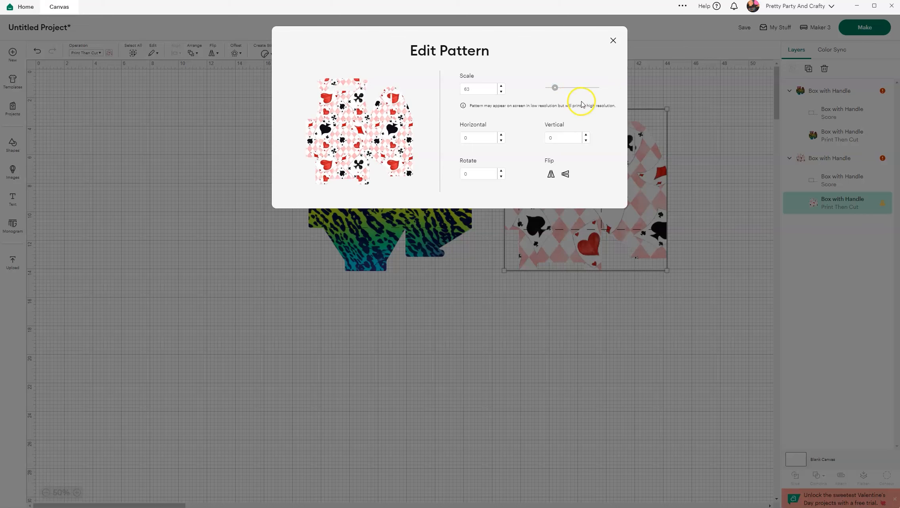
click(613, 40)
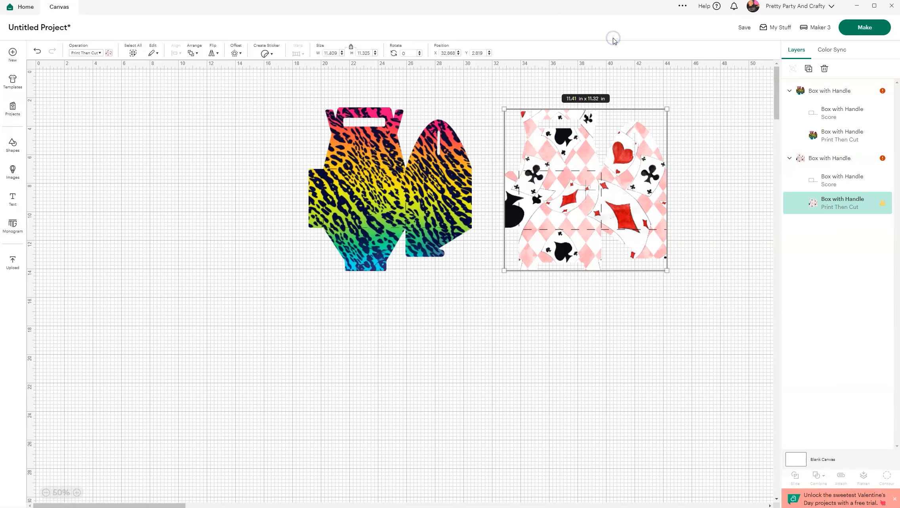
Step: Try a scale of 47 for the playing-card pattern fill, settling on 60
click(109, 53)
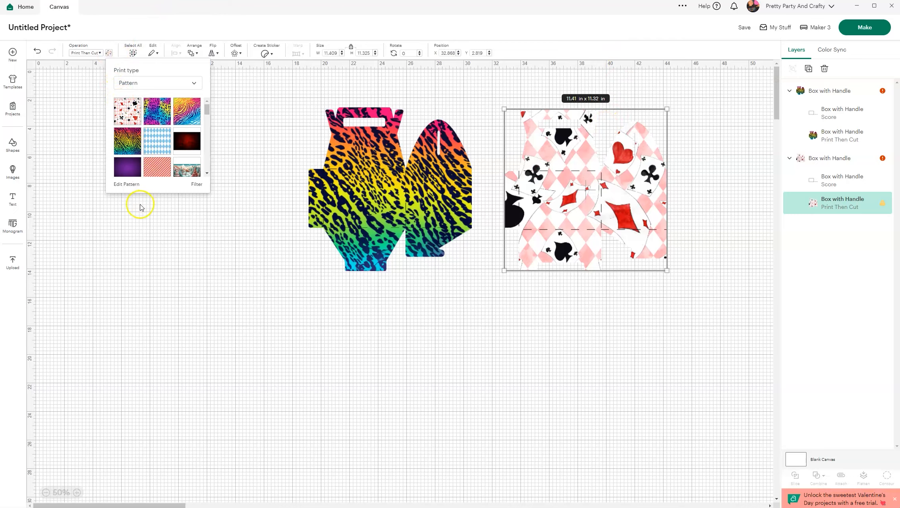
click(133, 184)
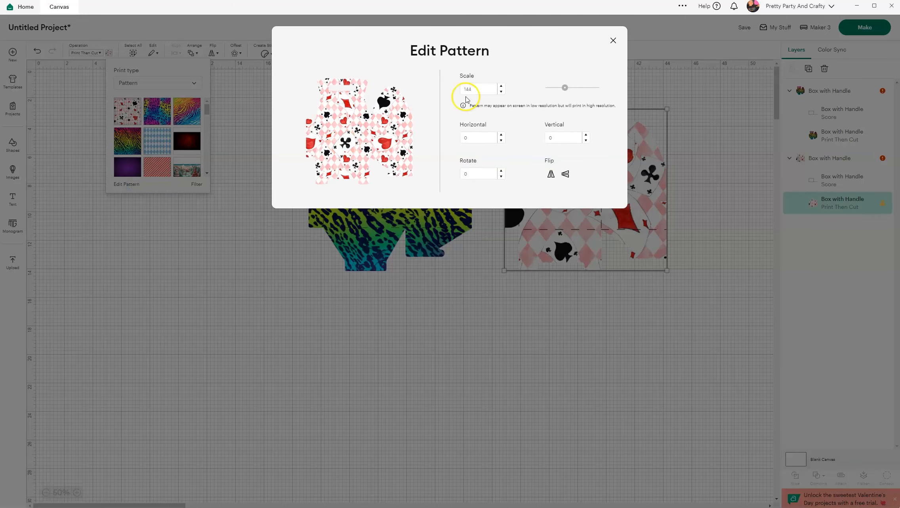
drag(564, 87, 555, 91)
drag(555, 91, 554, 90)
click(591, 96)
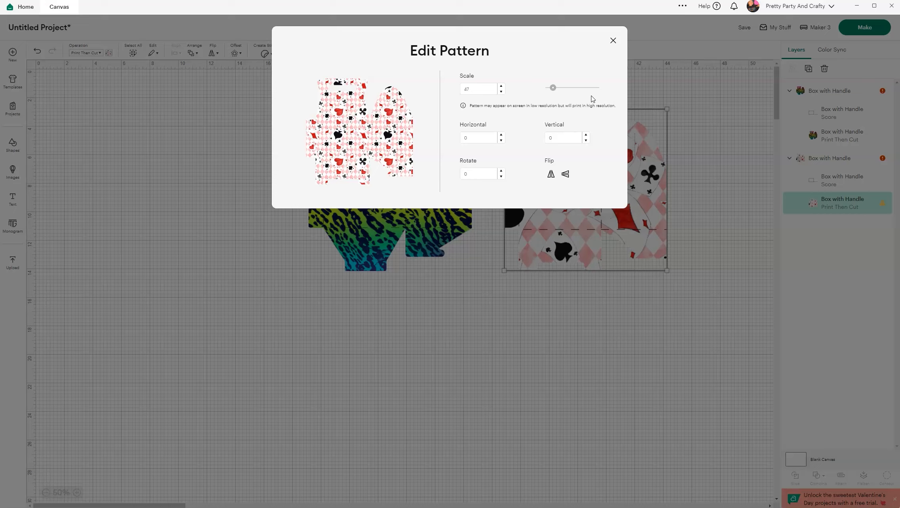
click(553, 87)
drag(553, 87, 555, 90)
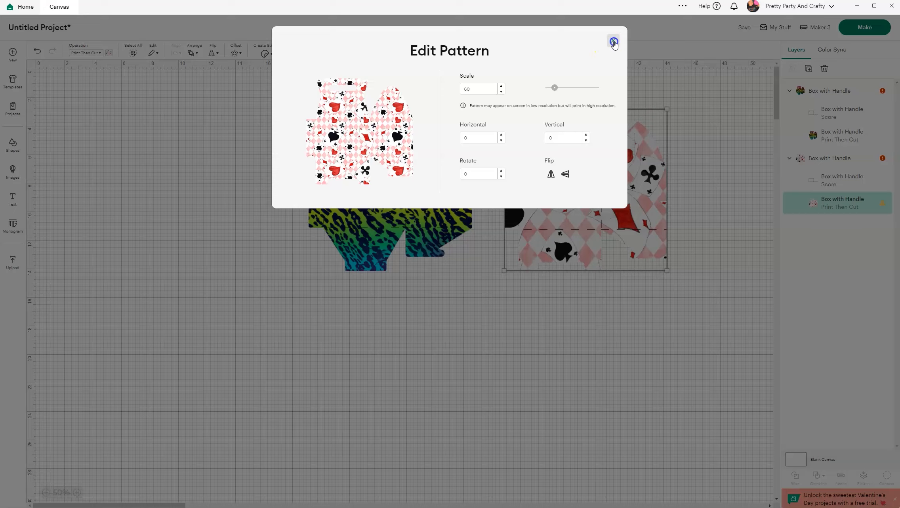
click(613, 40)
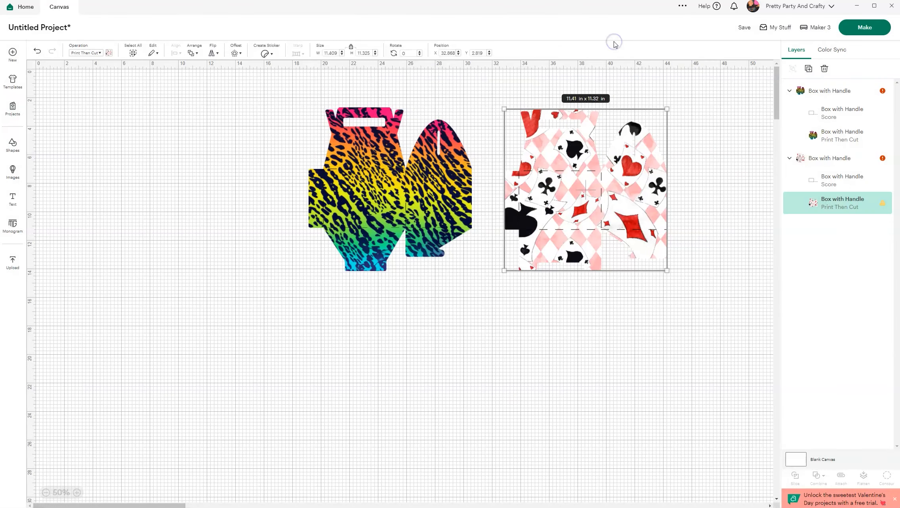
Step: Edit the pattern fill once more so the playing-card motifs appear much larger on the box
click(108, 53)
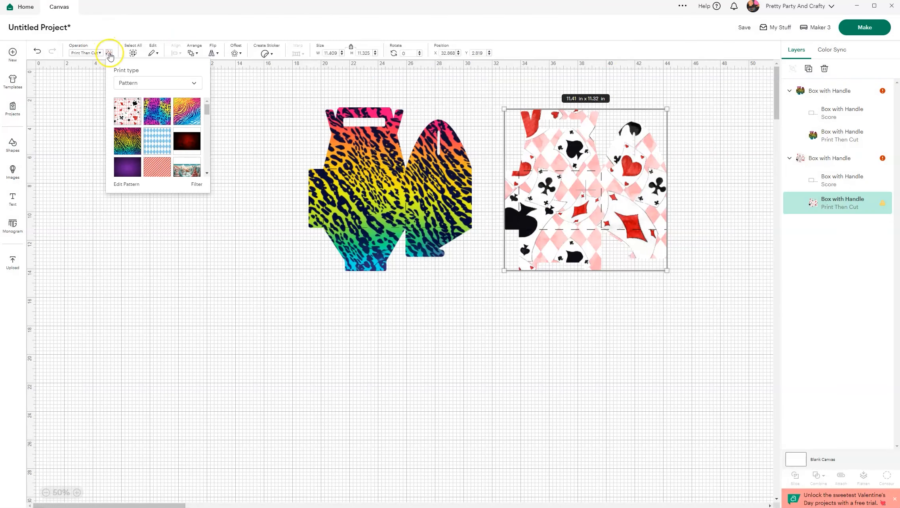
click(138, 184)
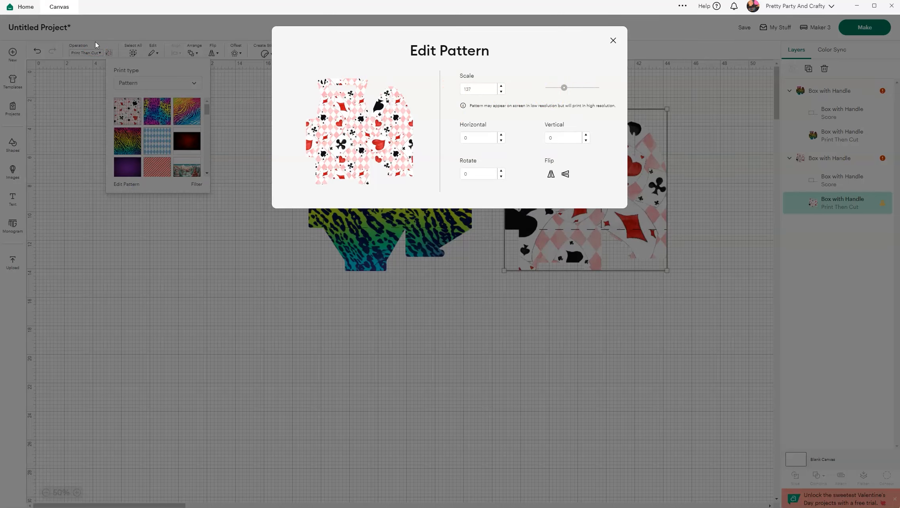
click(613, 40)
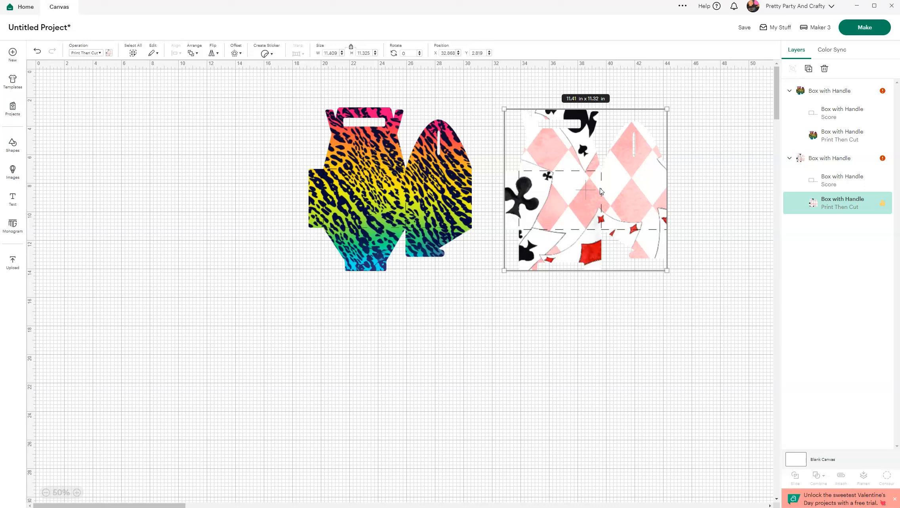
click(593, 201)
Step: Switch to Silhouette Studio, nudge the scalloped rectangle on the page, and open the library's Patterns folder
key(alt+Tab)
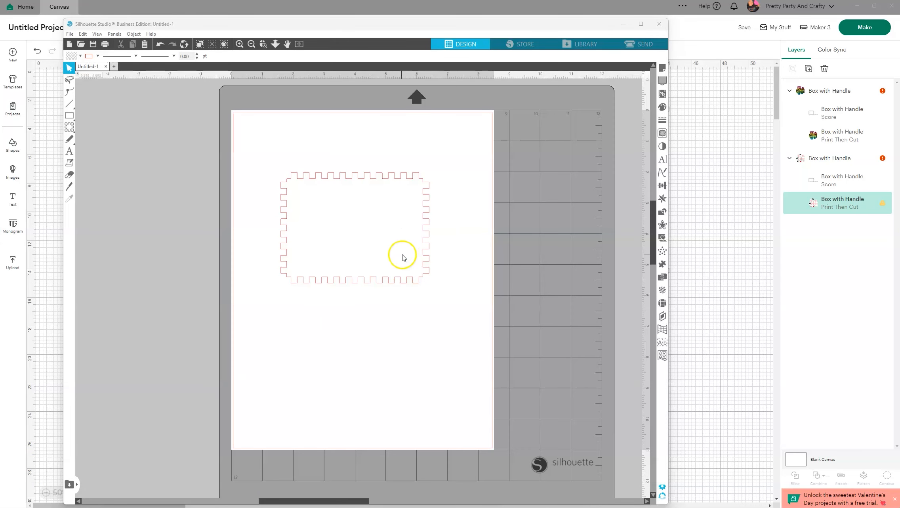
mouse_move(397, 282)
mouse_down()
mouse_move(416, 276)
mouse_move(414, 287)
mouse_up()
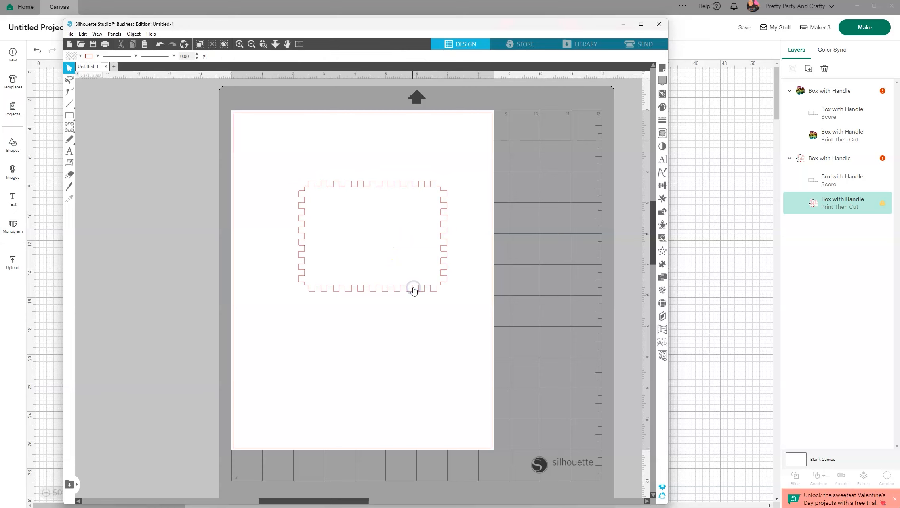
click(70, 34)
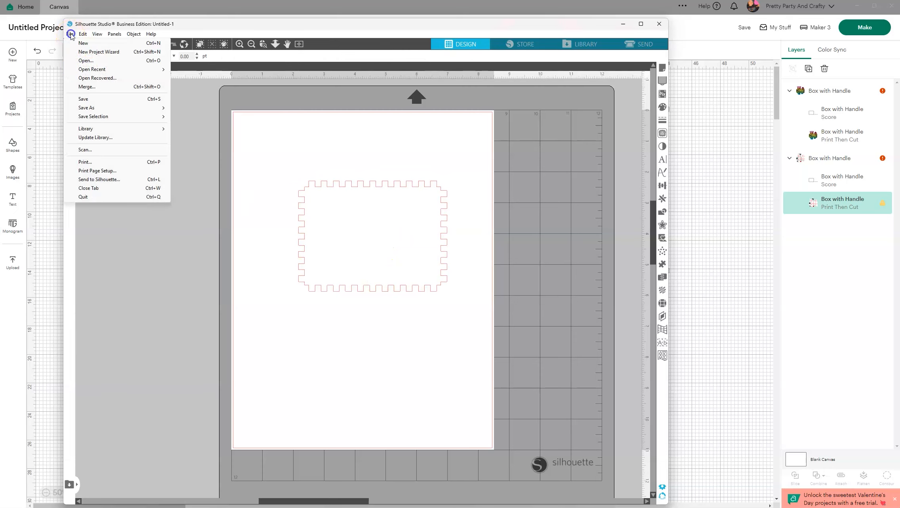
mouse_move(113, 131)
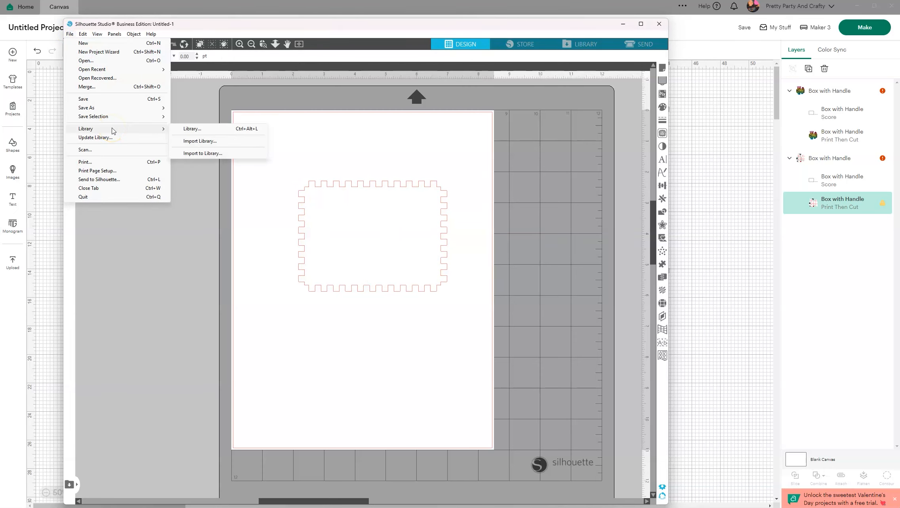
click(189, 129)
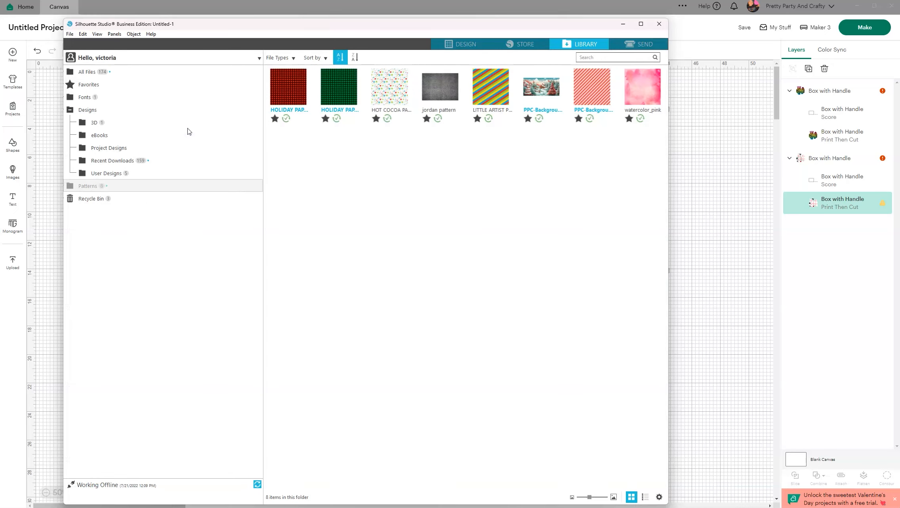
click(85, 188)
click(410, 184)
Step: Import Pattern (6), (7), (8) and (1) from the Rainbow-Animal-Print folder into the library's Patterns folder, without emptying the recycle bin
click(448, 493)
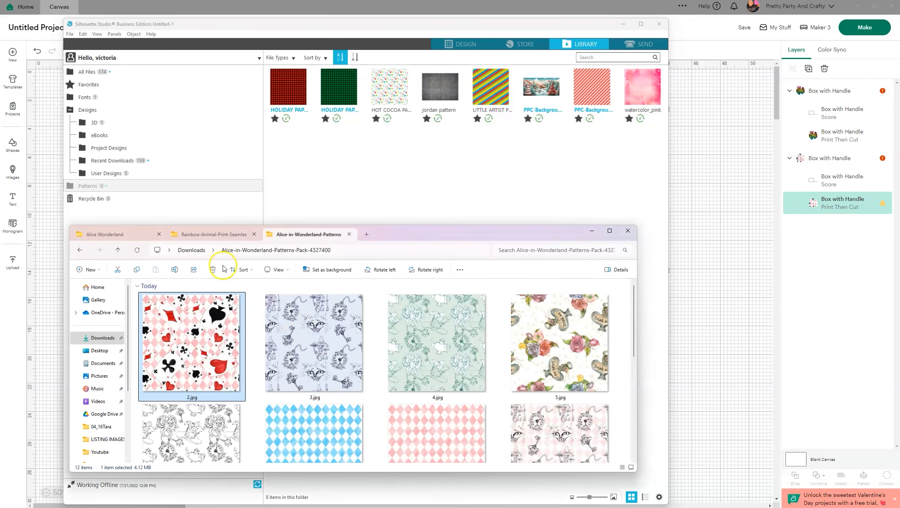
click(211, 234)
click(206, 364)
ctrl+click(349, 352)
ctrl+click(438, 354)
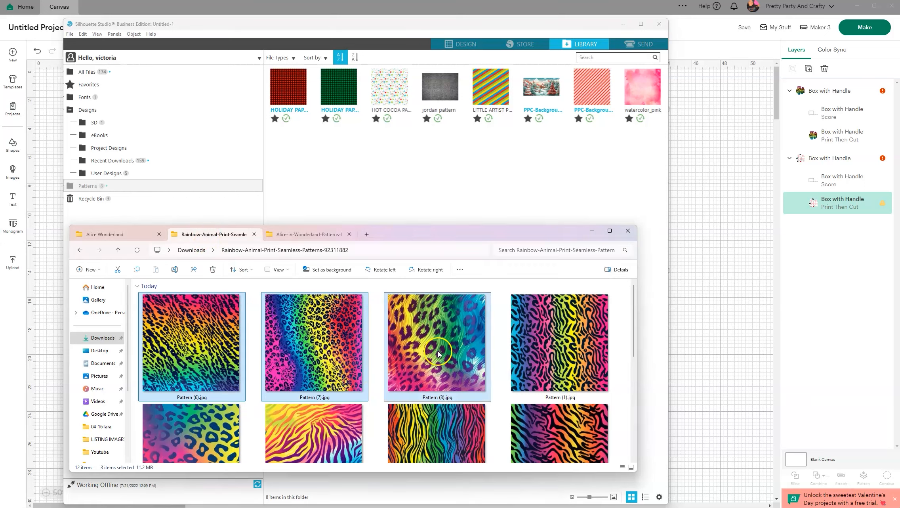
ctrl+click(538, 363)
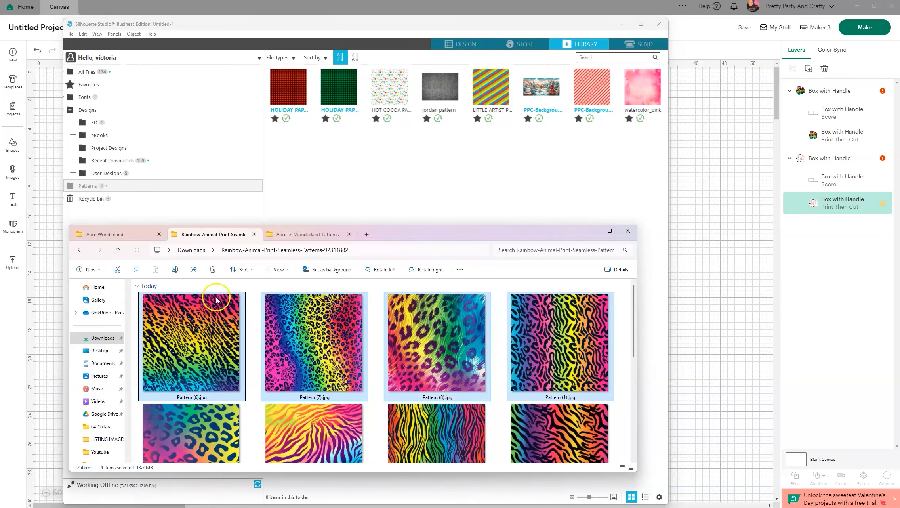
drag(331, 353, 403, 169)
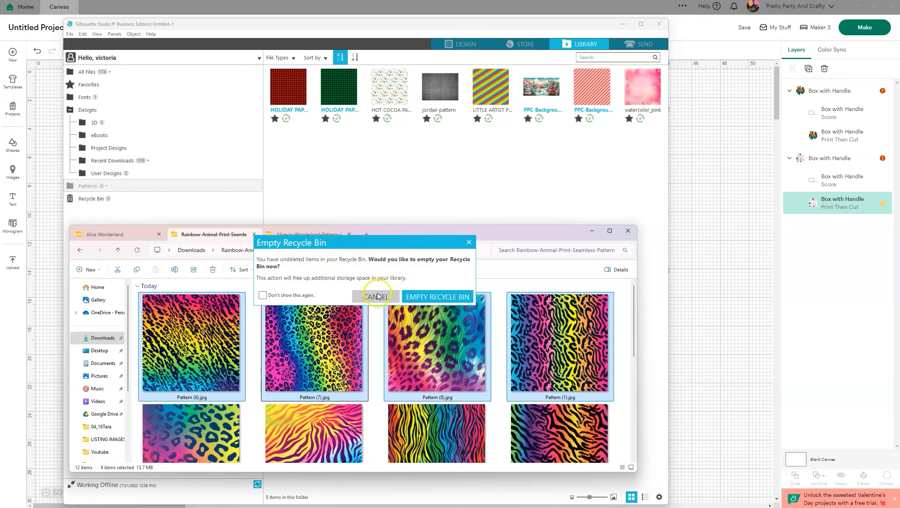
click(376, 296)
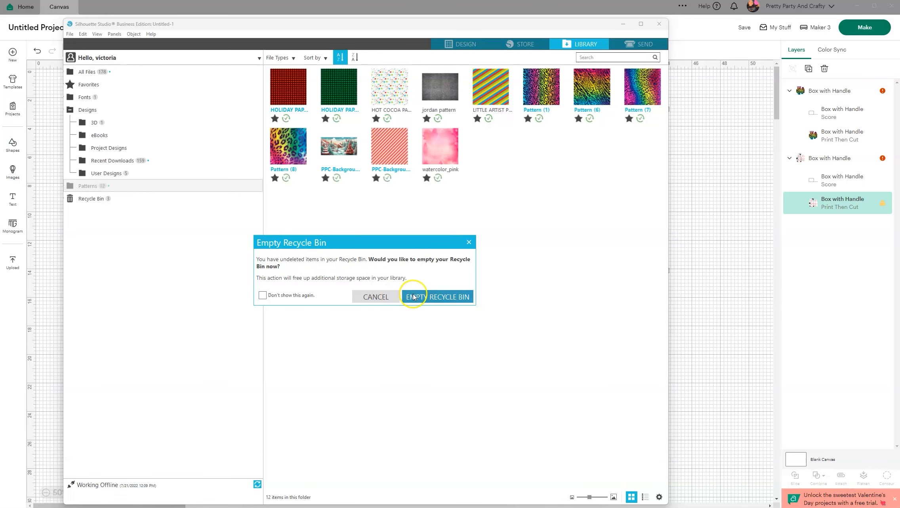
click(376, 297)
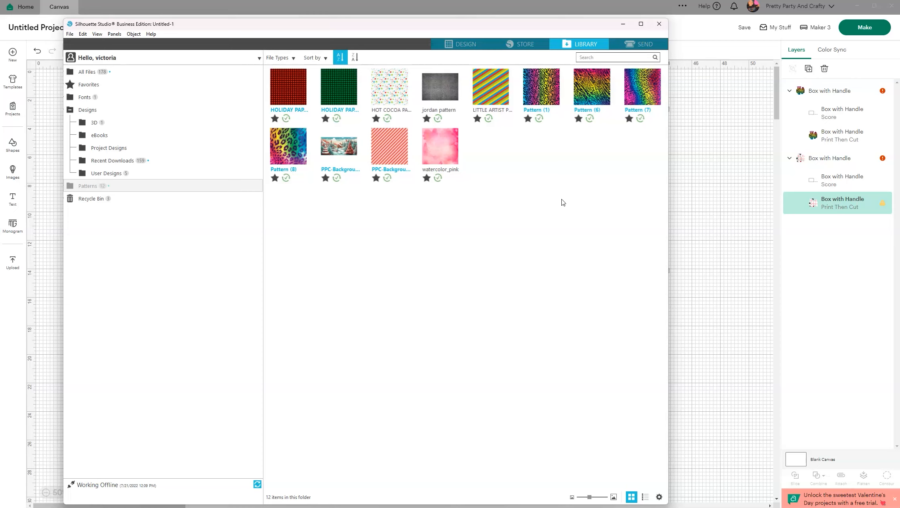
Step: Return to the design page and fill the notched-edge rectangle with the imported rainbow animal print Pattern (6)
click(543, 207)
click(465, 45)
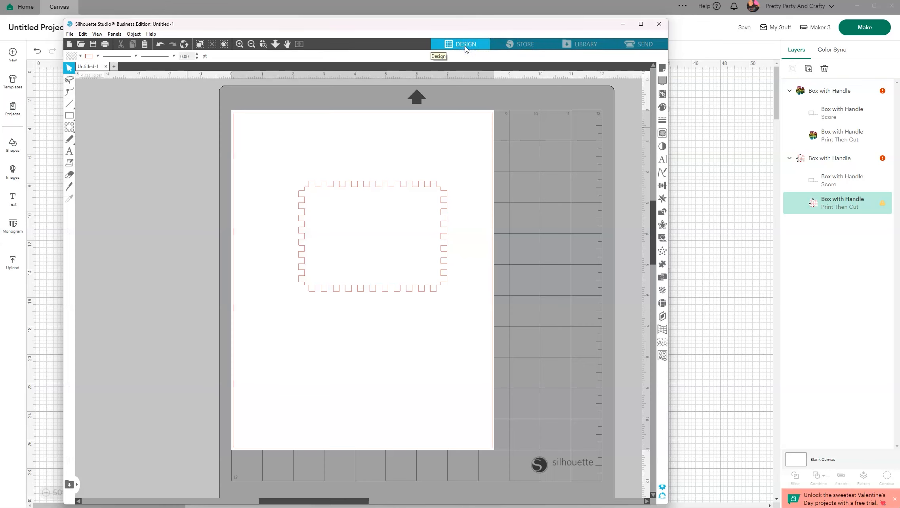
click(345, 184)
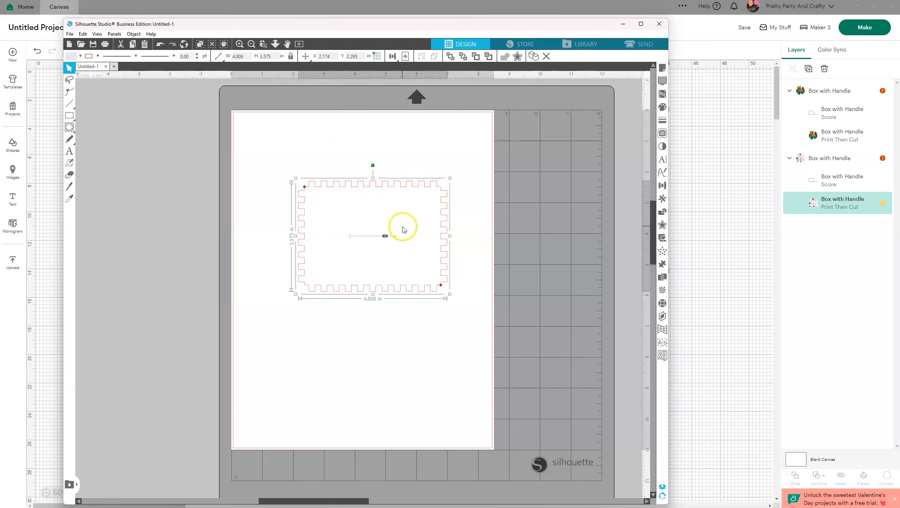
click(664, 109)
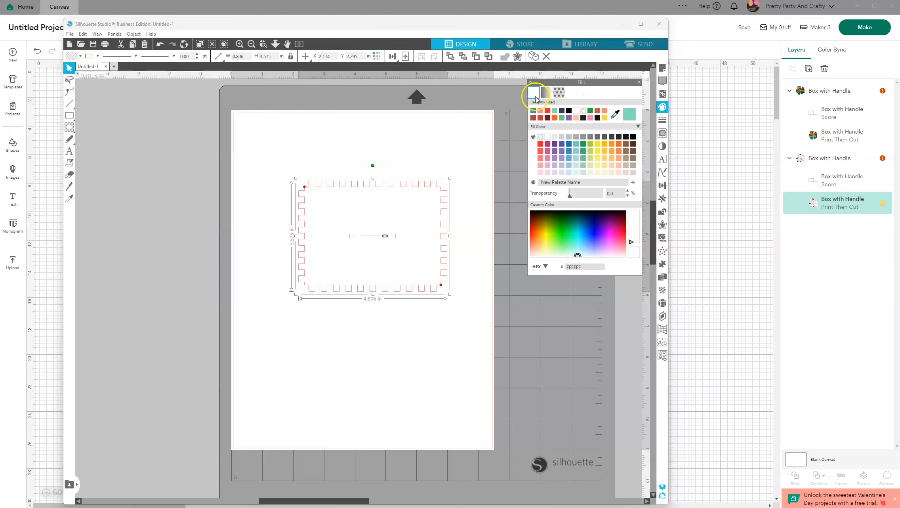
click(560, 94)
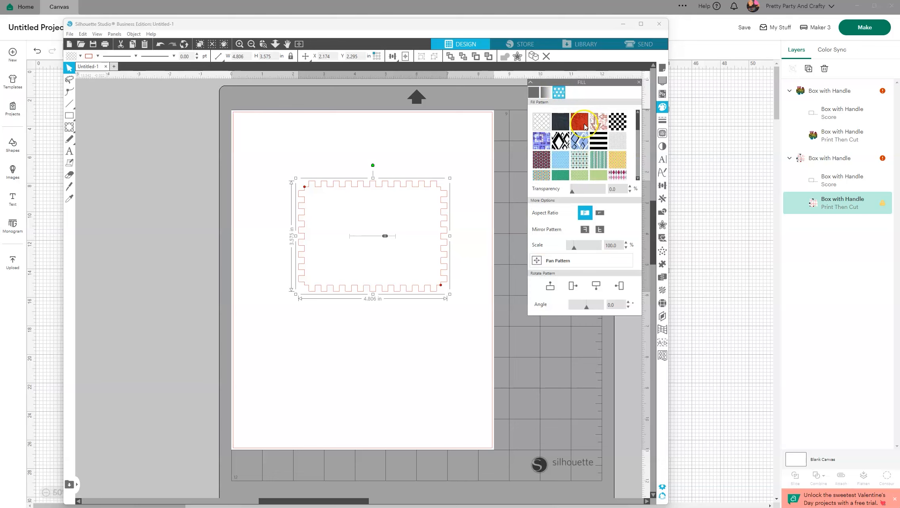
scroll(592, 151, down, 5)
scroll(592, 151, down, 5)
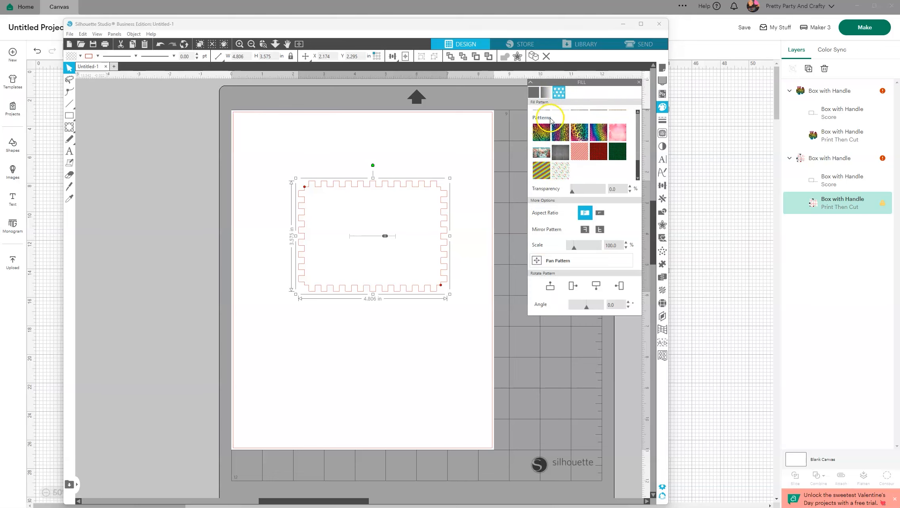
click(586, 136)
click(543, 133)
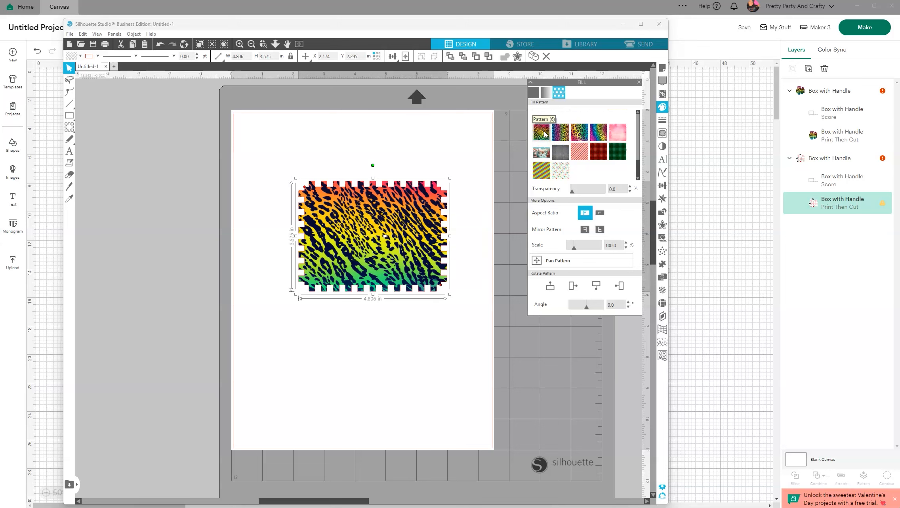
Step: Try the red diagonal-stripe and grey patterns as the rectangle's fill before returning to Pattern (6)
click(579, 154)
drag(401, 221, 406, 234)
click(559, 153)
click(546, 135)
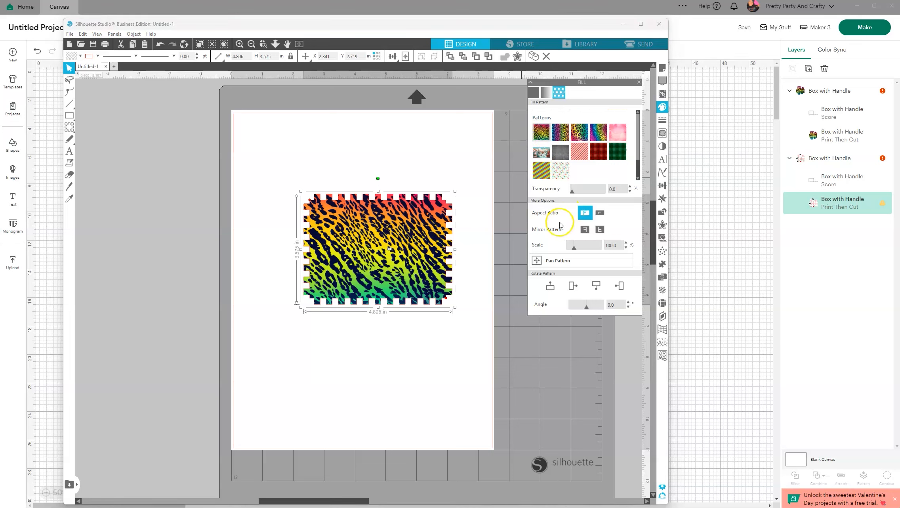
Step: Set the fill pattern's scale to 126% and try mirroring it horizontally, keeping it unmirrored with its aspect ratio maintained
drag(574, 247, 576, 249)
click(584, 229)
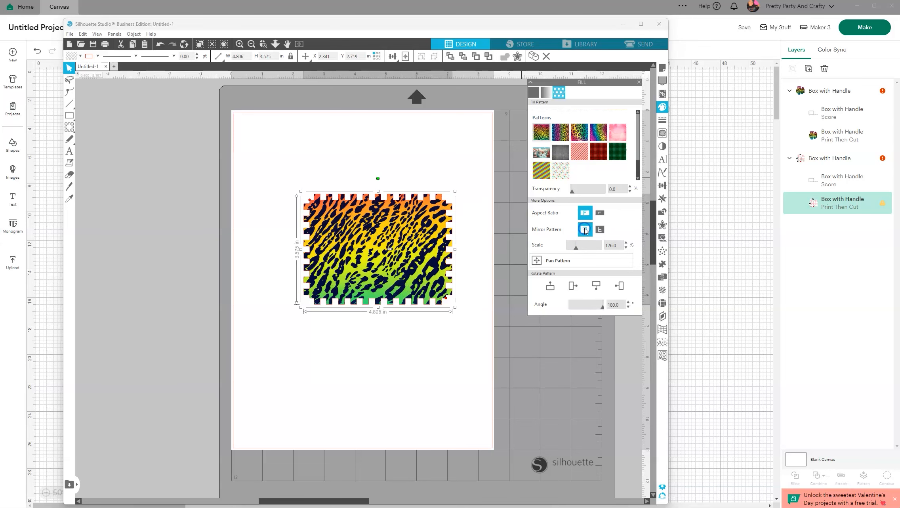
click(584, 230)
click(600, 216)
Step: Pan the rainbow pattern inside the rectangle so its pink-red area fills the shape's upper edge
click(556, 260)
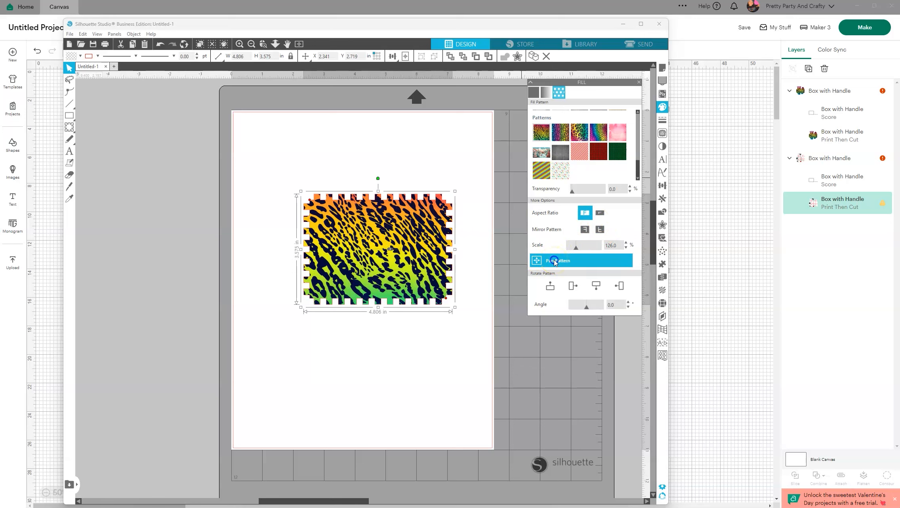
click(385, 230)
mouse_move(385, 230)
mouse_down()
mouse_move(383, 263)
mouse_move(387, 240)
mouse_up()
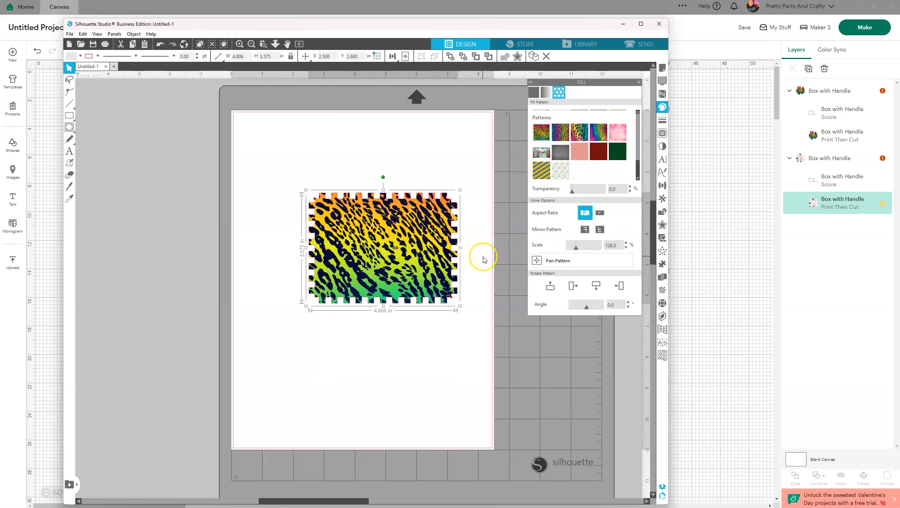
click(537, 260)
click(383, 248)
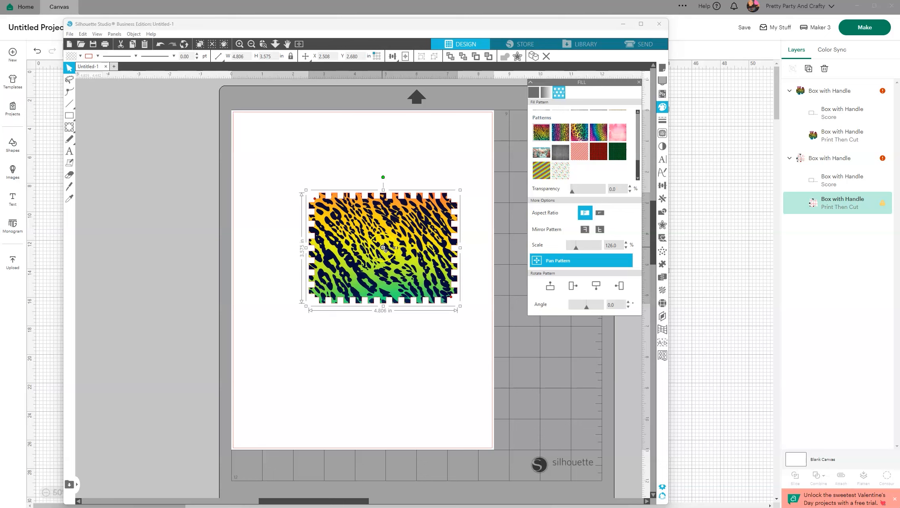
drag(382, 248, 360, 281)
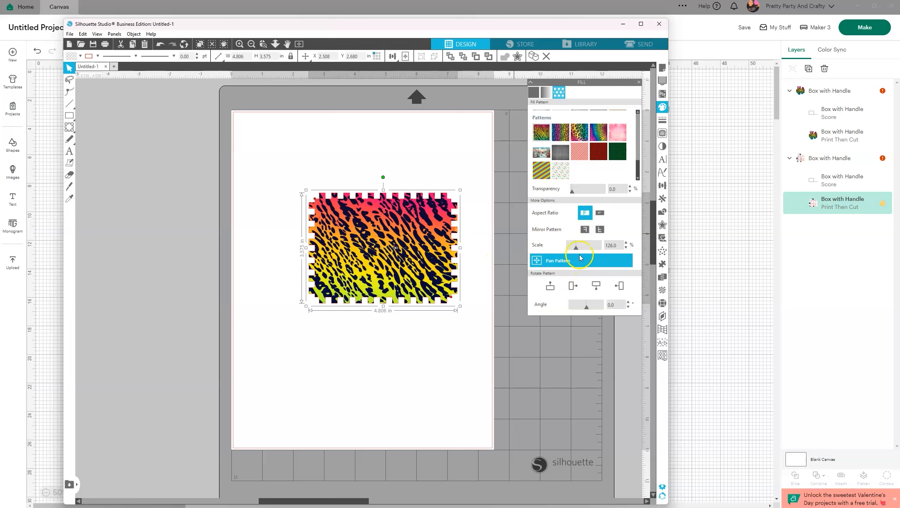
Step: Enlarge the fill pattern's scale to 192% and pan it so the green and blue area fills the rectangle
drag(575, 246, 580, 246)
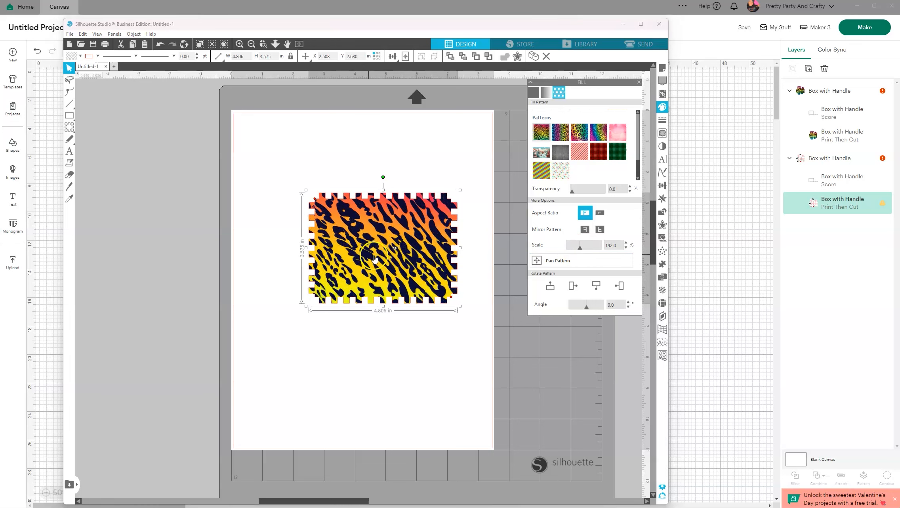
click(554, 261)
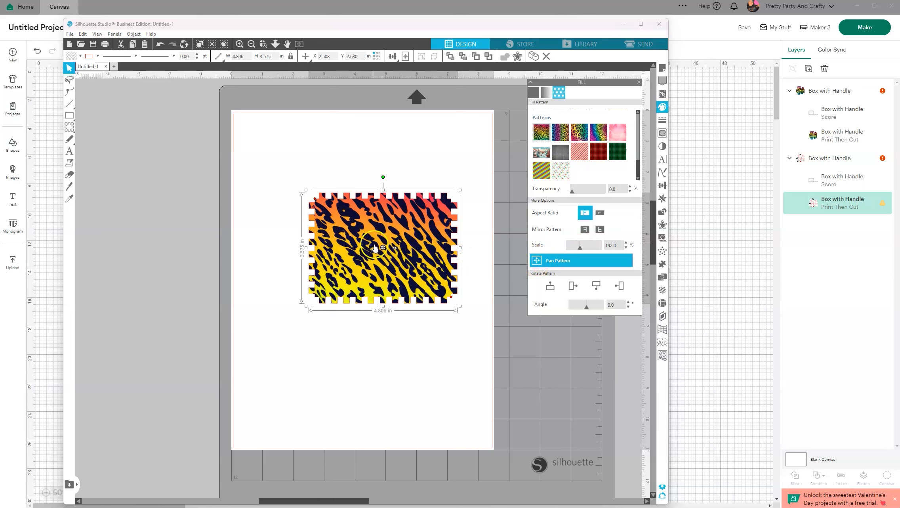
drag(382, 248, 380, 258)
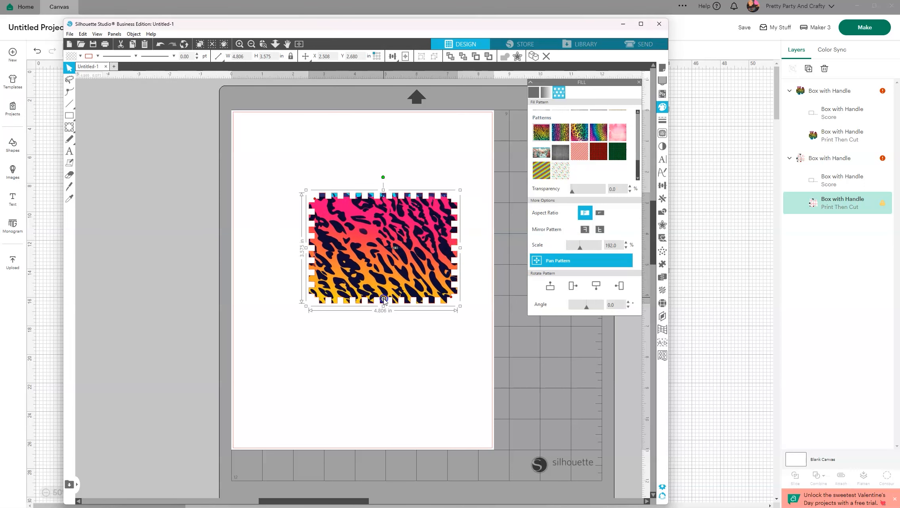
drag(390, 278, 412, 129)
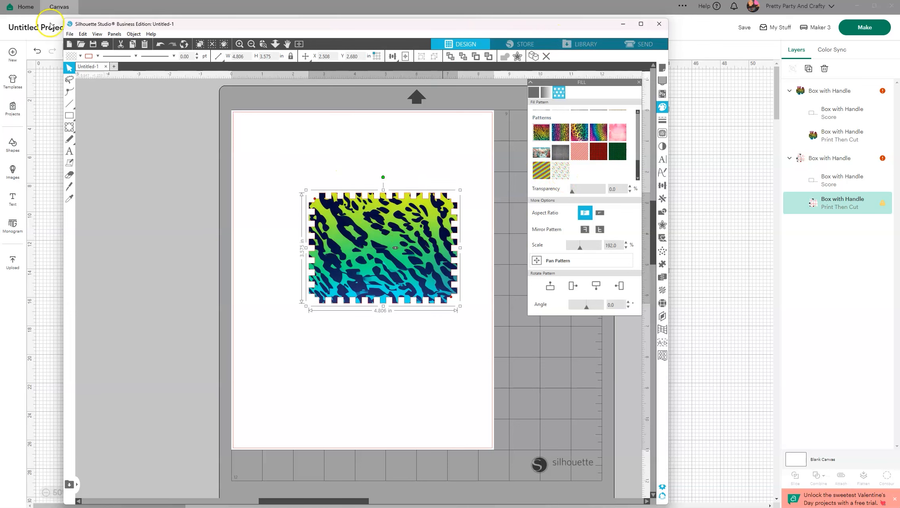
Step: Import 2.jpg through 8.jpg from the Alice-in-Wonderland-Patterns-Pack folder into the library's Patterns folder
click(572, 45)
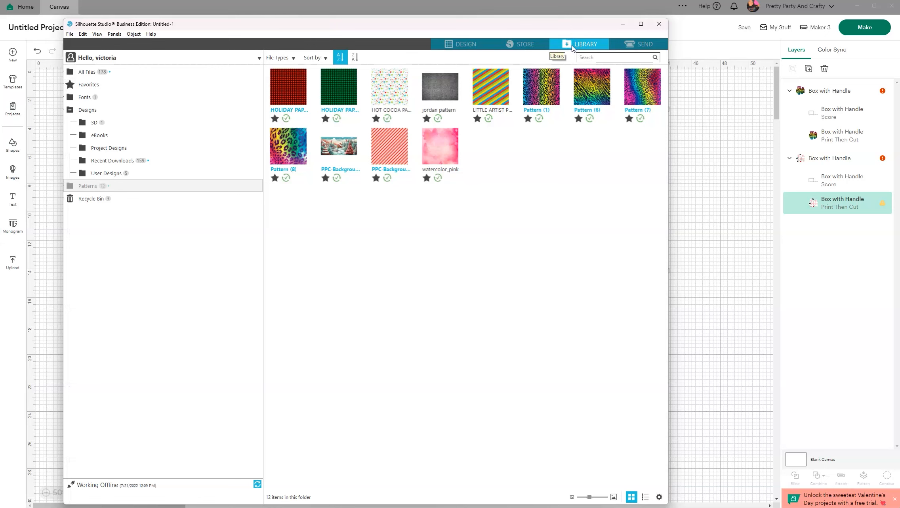
click(449, 507)
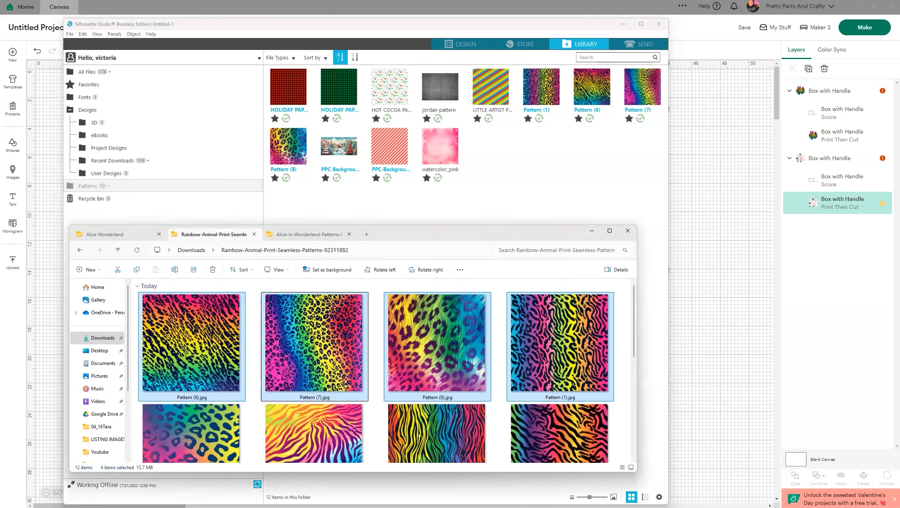
click(316, 235)
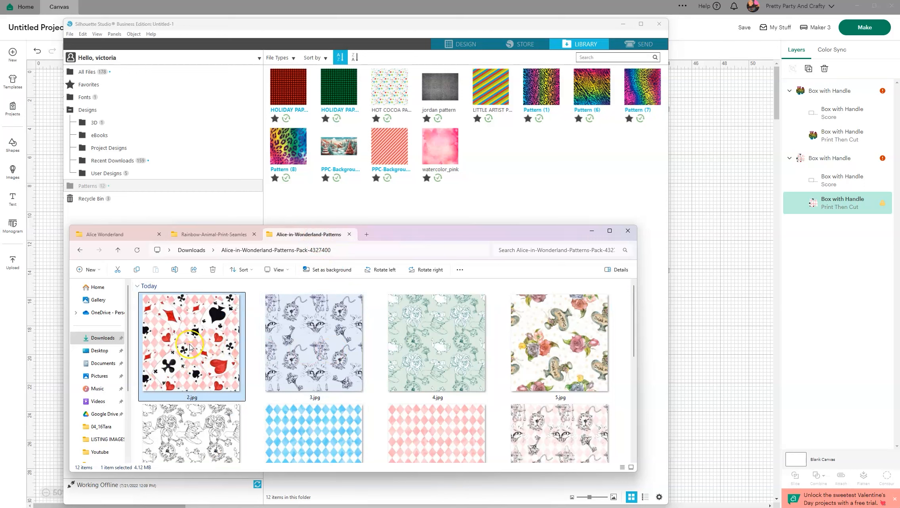
shift+click(328, 426)
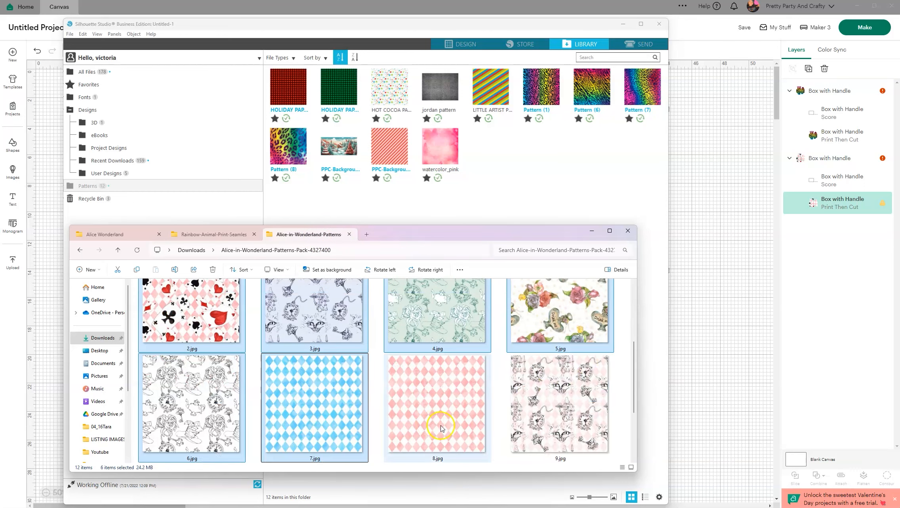
shift+click(441, 427)
drag(450, 409, 536, 175)
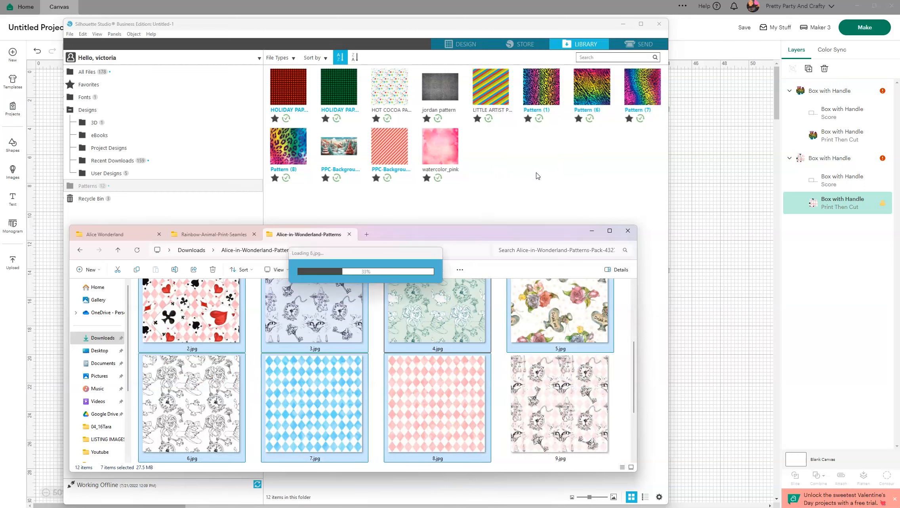